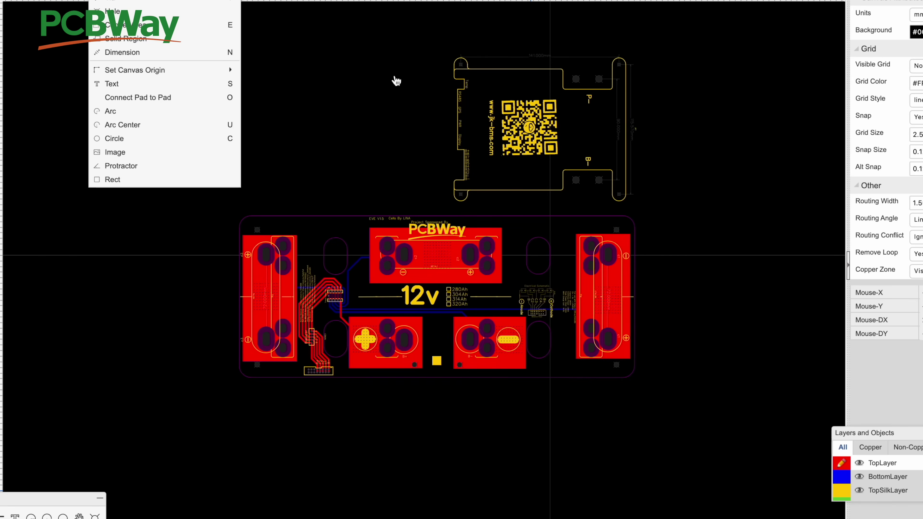
pyautogui.click(397, 80)
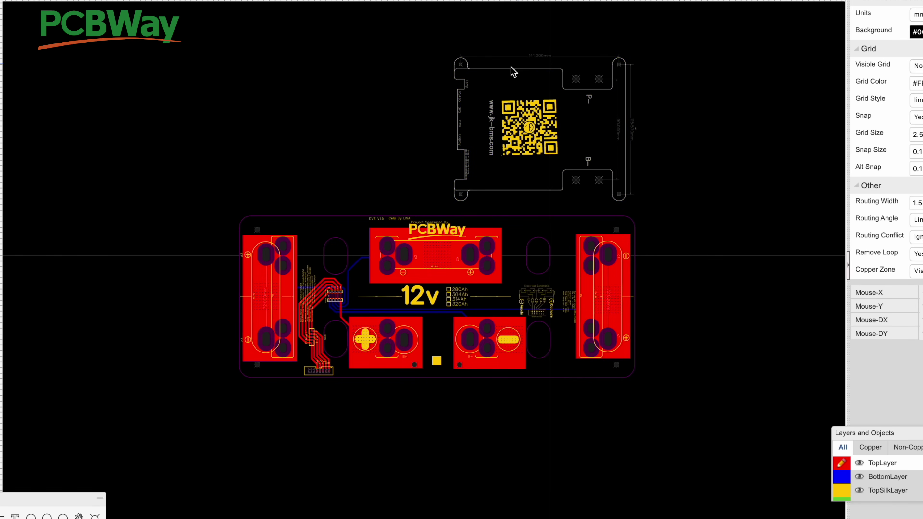
pyautogui.click(522, 127)
pyautogui.click(566, 113)
pyautogui.click(555, 122)
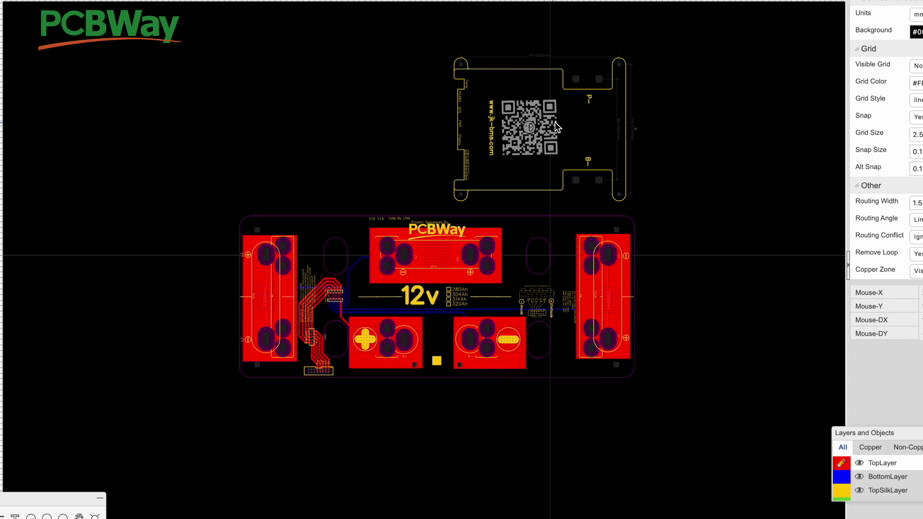
pyautogui.click(471, 93)
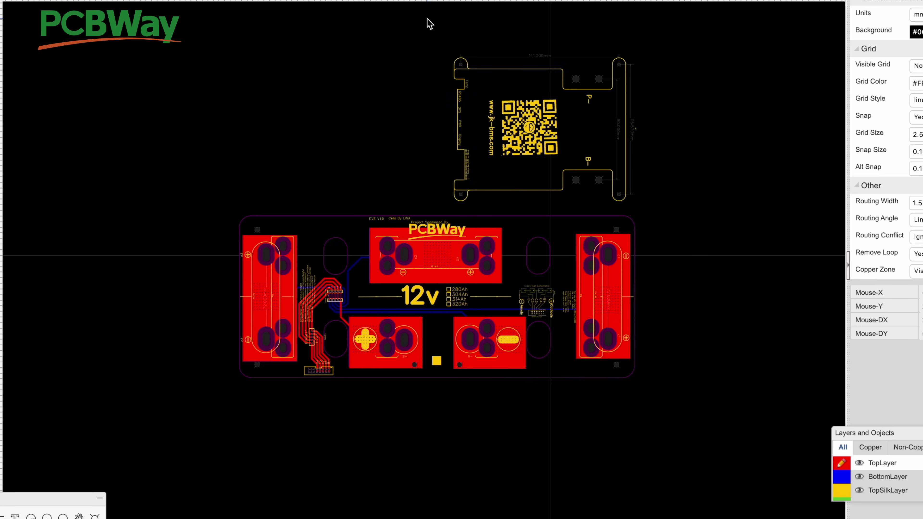
pyautogui.moveTo(426, 21); pyautogui.dragTo(652, 209)
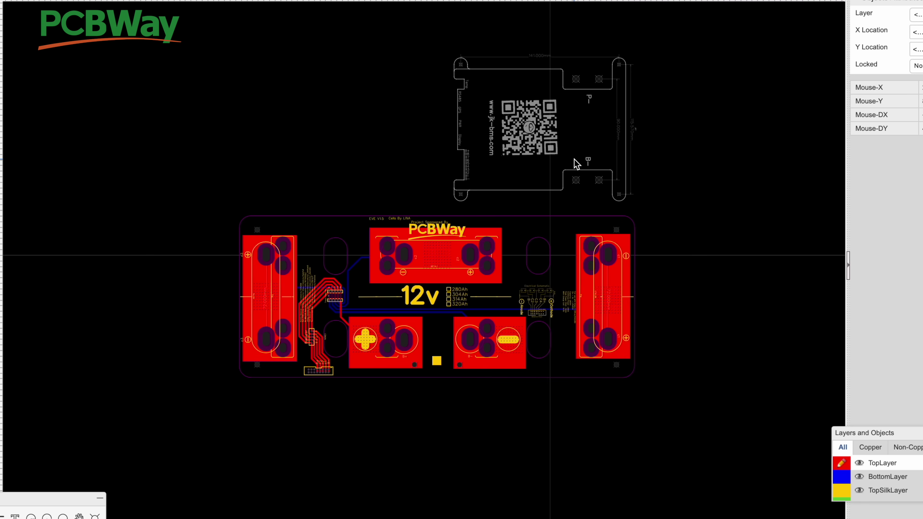
pyautogui.moveTo(524, 132)
pyautogui.mouseDown()
pyautogui.moveTo(405, 118)
pyautogui.moveTo(490, 128)
pyautogui.moveTo(514, 280)
pyautogui.moveTo(445, 299)
pyautogui.moveTo(391, 287)
pyautogui.moveTo(288, 298)
pyautogui.moveTo(534, 295)
pyautogui.moveTo(514, 226)
pyautogui.moveTo(521, 127)
pyautogui.mouseUp()
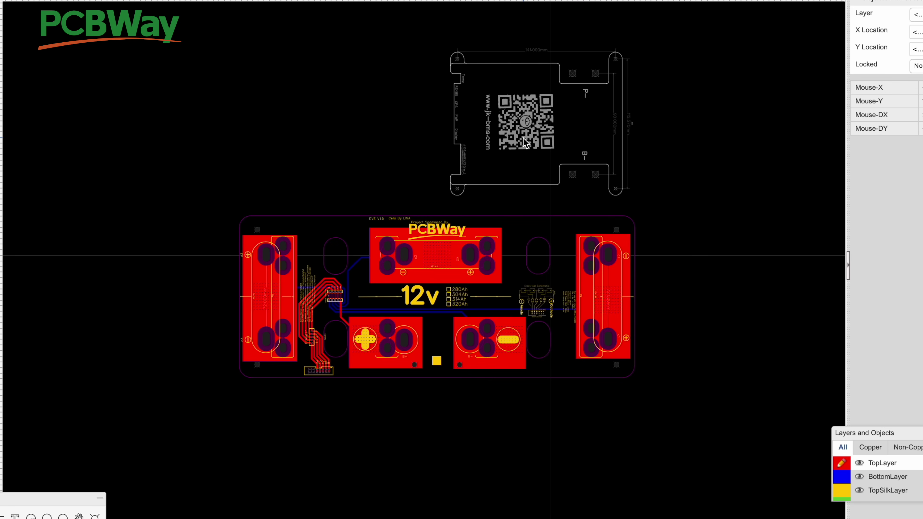
pyautogui.moveTo(523, 138)
pyautogui.mouseDown()
pyautogui.moveTo(529, 312)
pyautogui.moveTo(517, 311)
pyautogui.mouseUp()
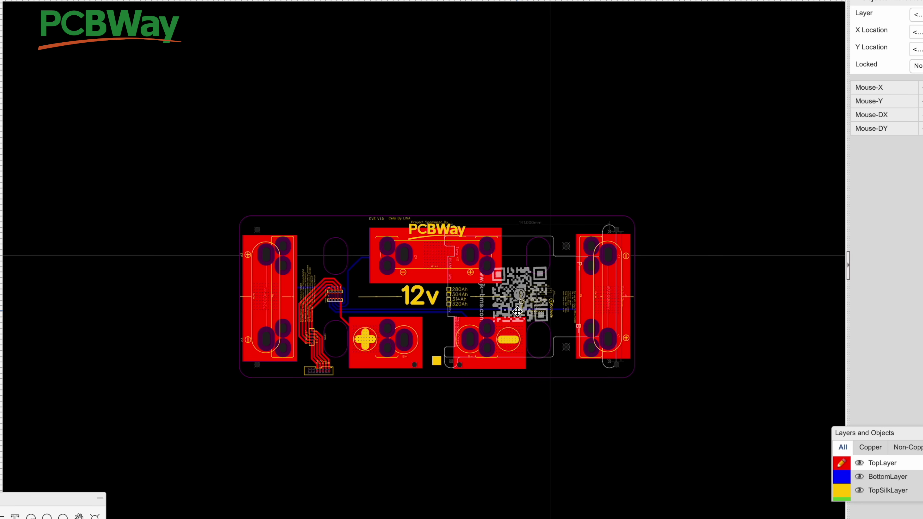
pyautogui.moveTo(517, 312); pyautogui.dragTo(516, 311)
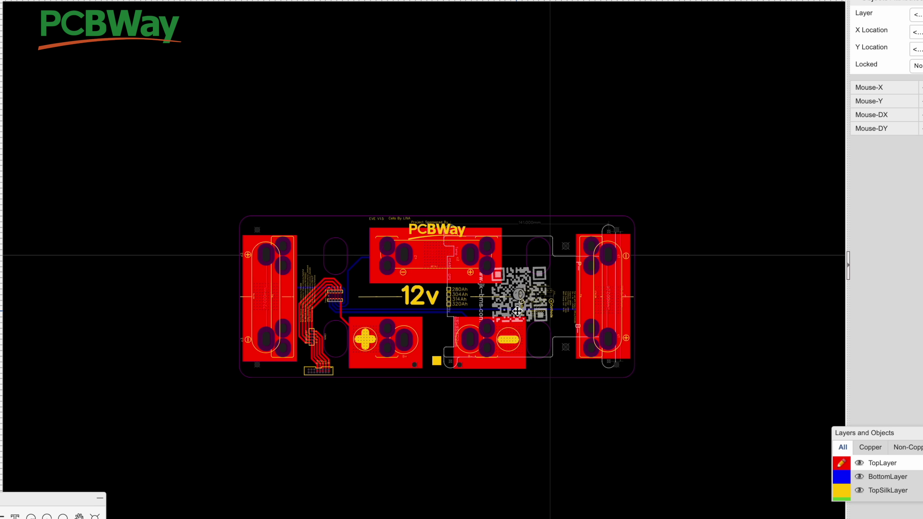
pyautogui.moveTo(517, 311); pyautogui.dragTo(516, 309)
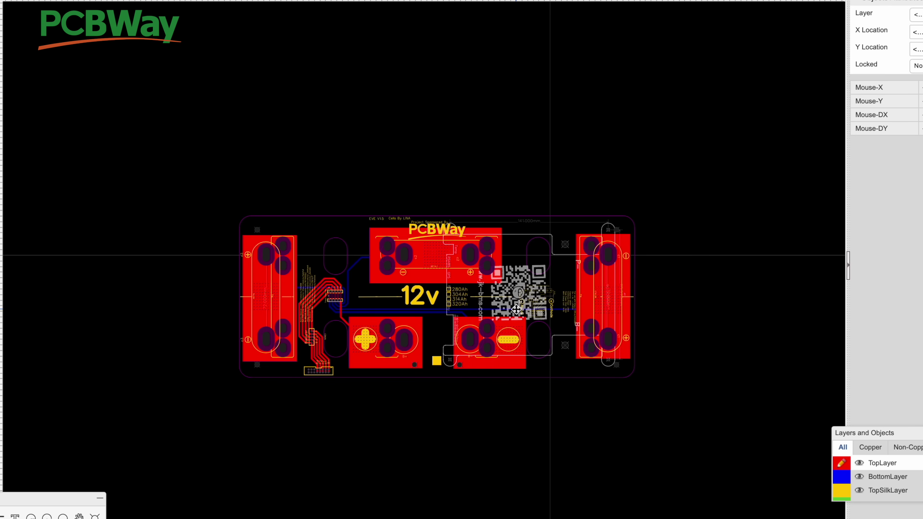
pyautogui.moveTo(516, 310); pyautogui.dragTo(524, 144)
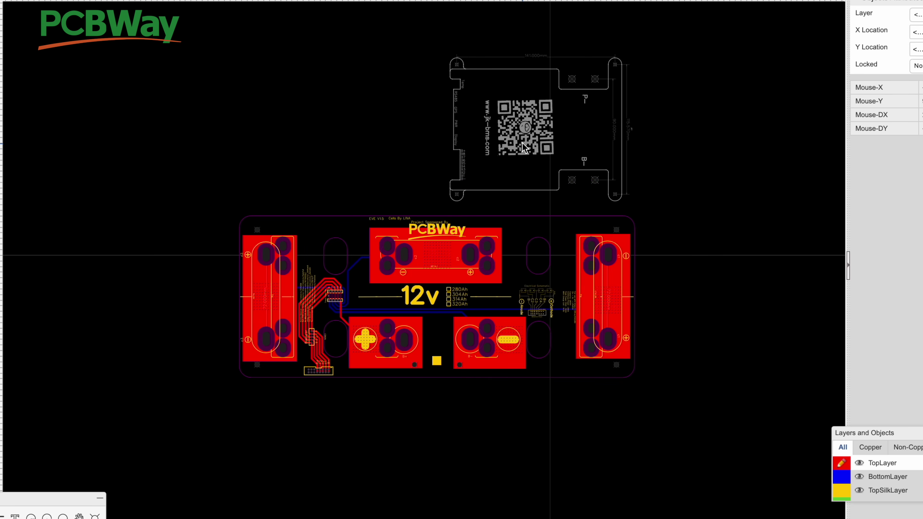
# Briefly hide and re-show the top silkscreen, then drag the JK-BMS outline onto the board's right half.
pyautogui.moveTo(836, 432)
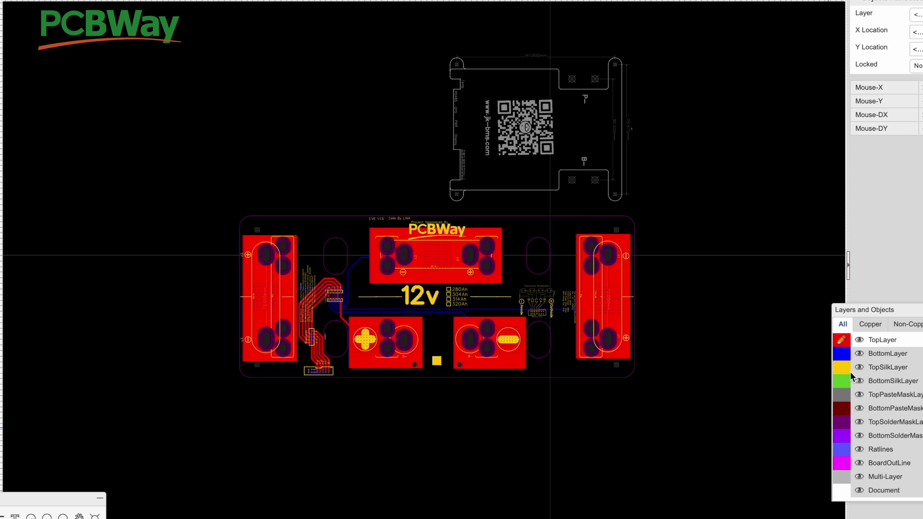
pyautogui.click(859, 367)
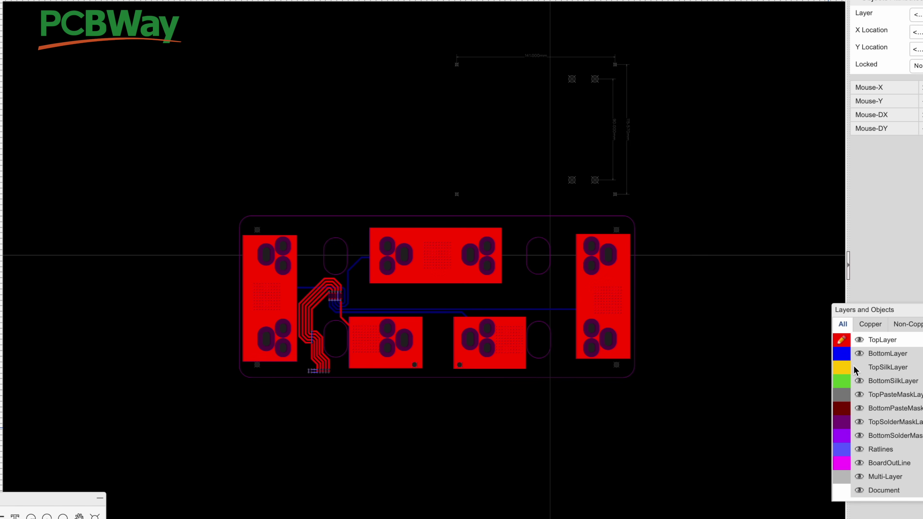
pyautogui.click(859, 367)
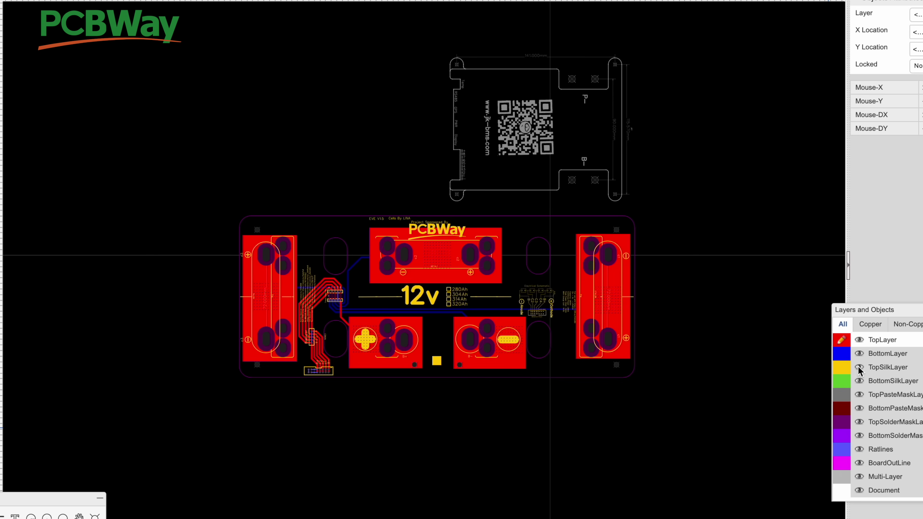
pyautogui.moveTo(518, 124); pyautogui.dragTo(519, 288)
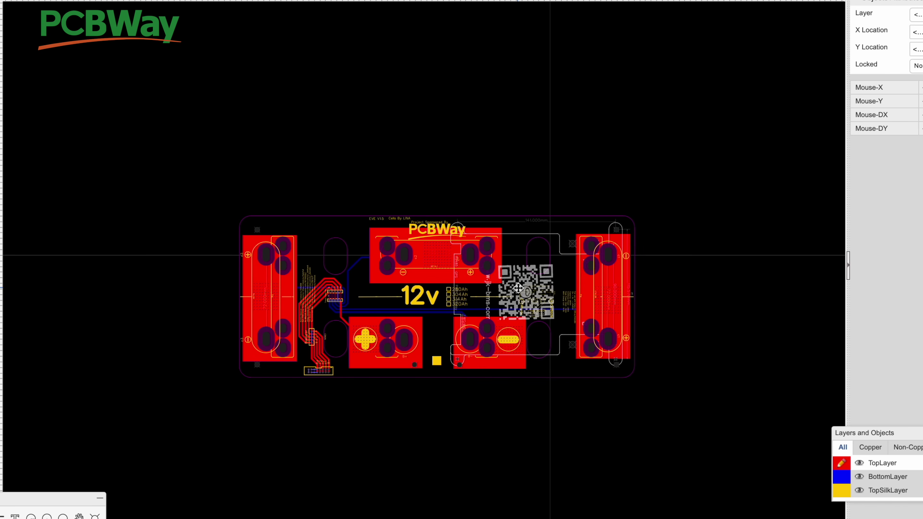
# Nudge the QR code group left and down beside the right cell pad.
pyautogui.scroll(4, 494, 316)
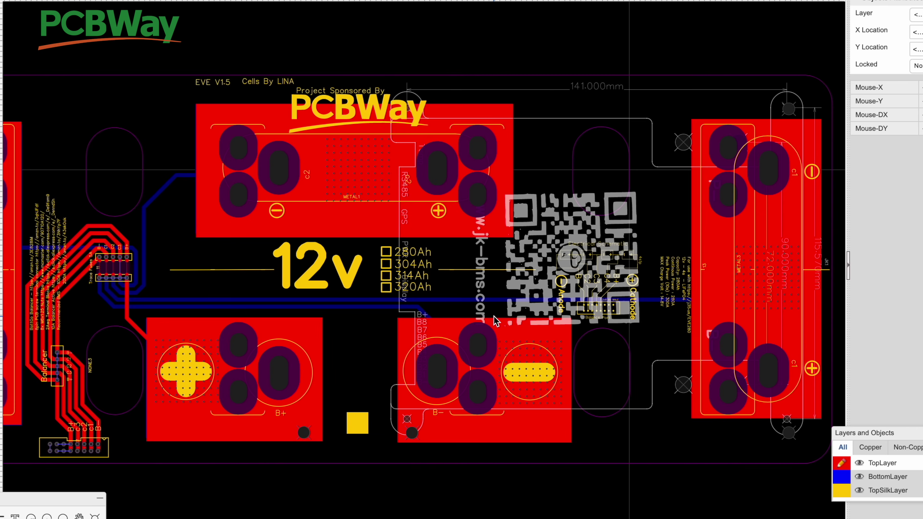
pyautogui.hscroll(3, 494, 316)
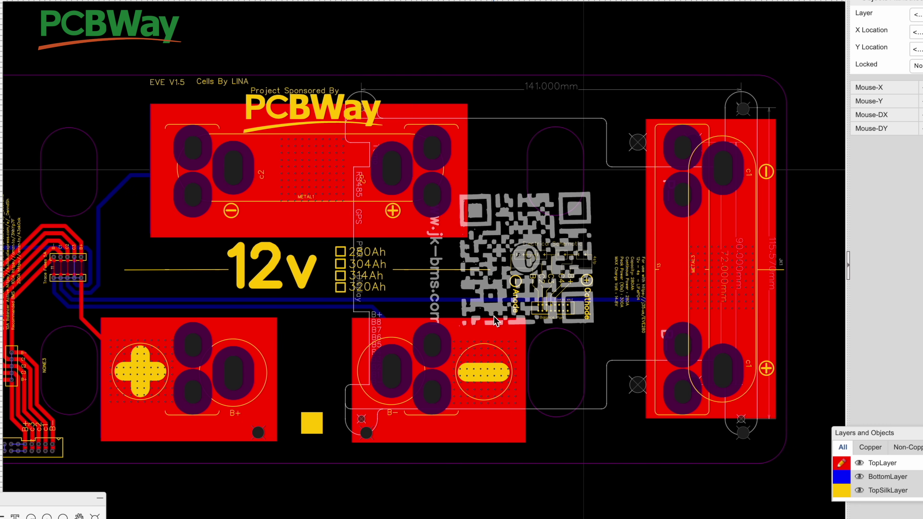
pyautogui.moveTo(535, 214)
pyautogui.mouseDown()
pyautogui.moveTo(521, 221)
pyautogui.moveTo(544, 215)
pyautogui.moveTo(537, 218)
pyautogui.mouseUp()
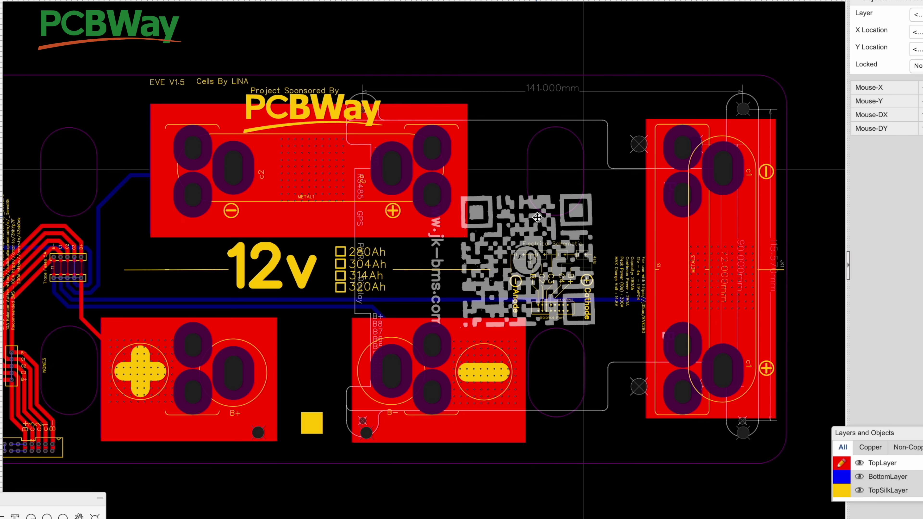
pyautogui.moveTo(537, 217); pyautogui.dragTo(537, 223)
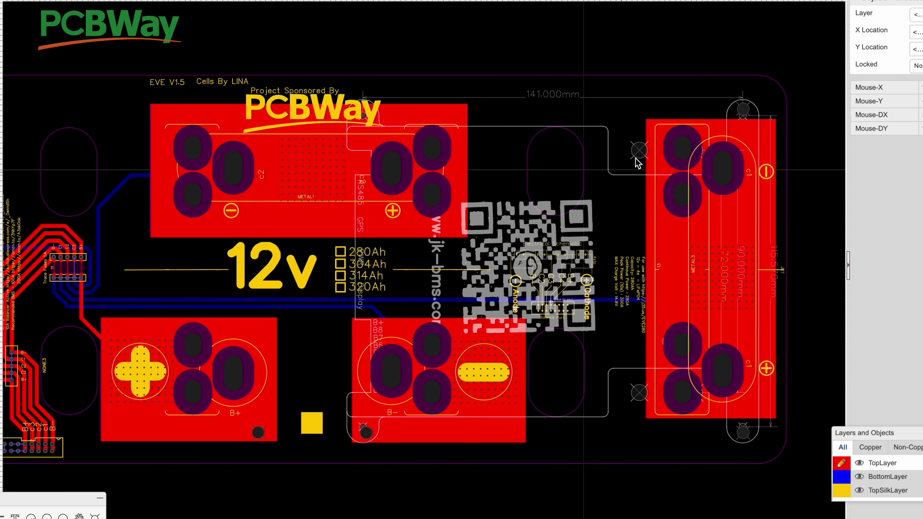
pyautogui.scroll(3, 726, 96)
pyautogui.hscroll(3, 814, 139)
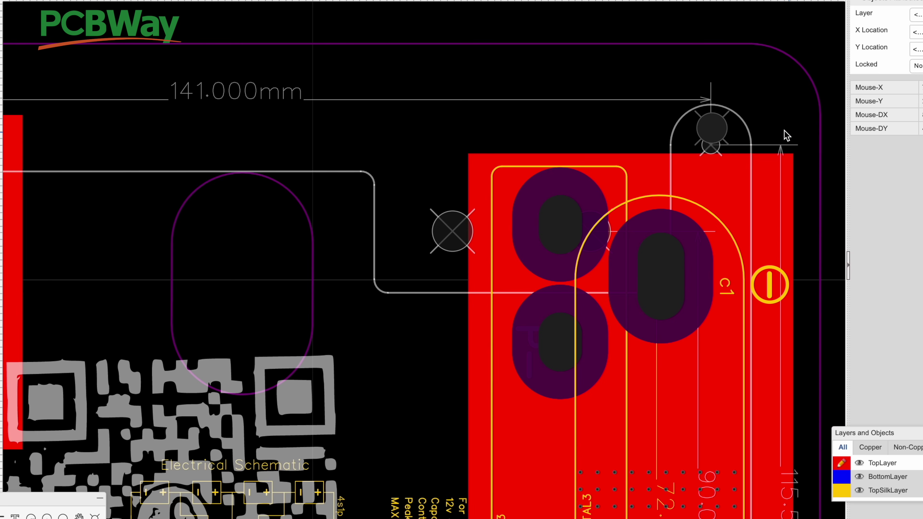
pyautogui.click(719, 128)
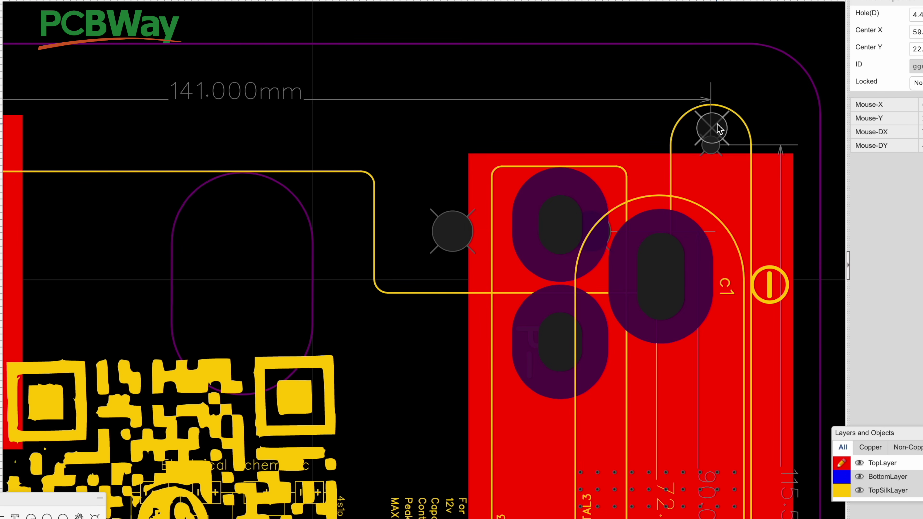
pyautogui.press('Escape')
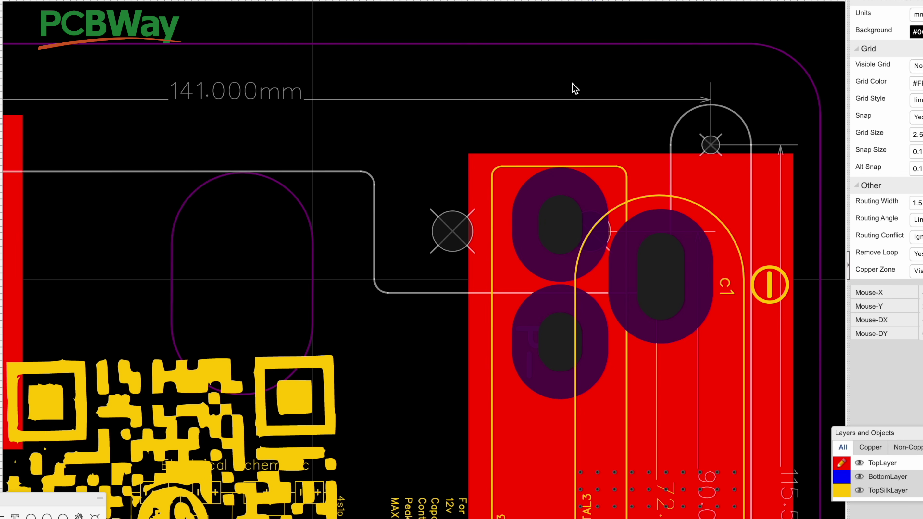
pyautogui.scroll(-2, 573, 84)
pyautogui.scroll(-1, 572, 85)
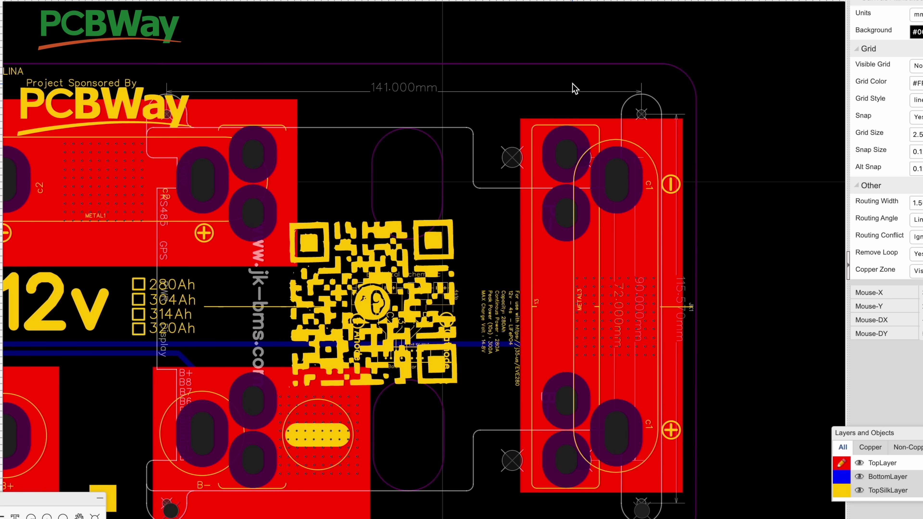
pyautogui.scroll(-1, 725, 364)
pyautogui.scroll(-1, 725, 364)
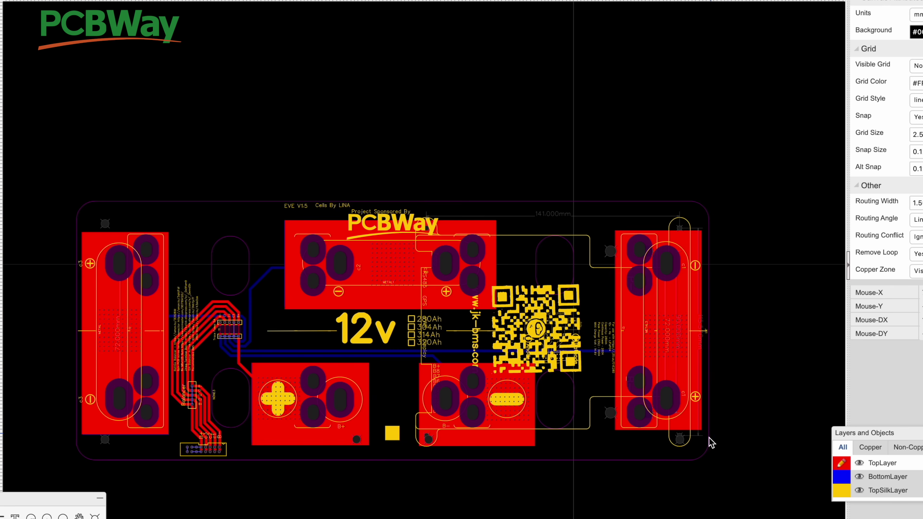
pyautogui.scroll(6, 701, 450)
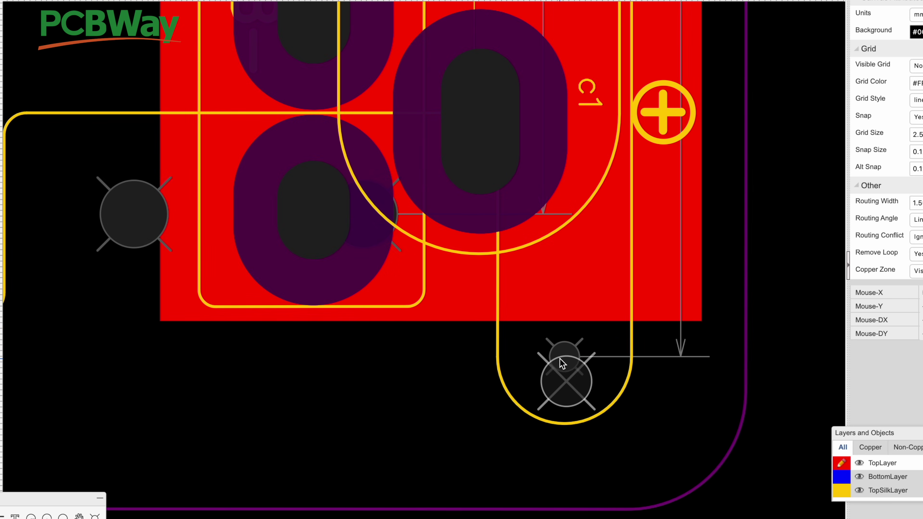
pyautogui.click(577, 393)
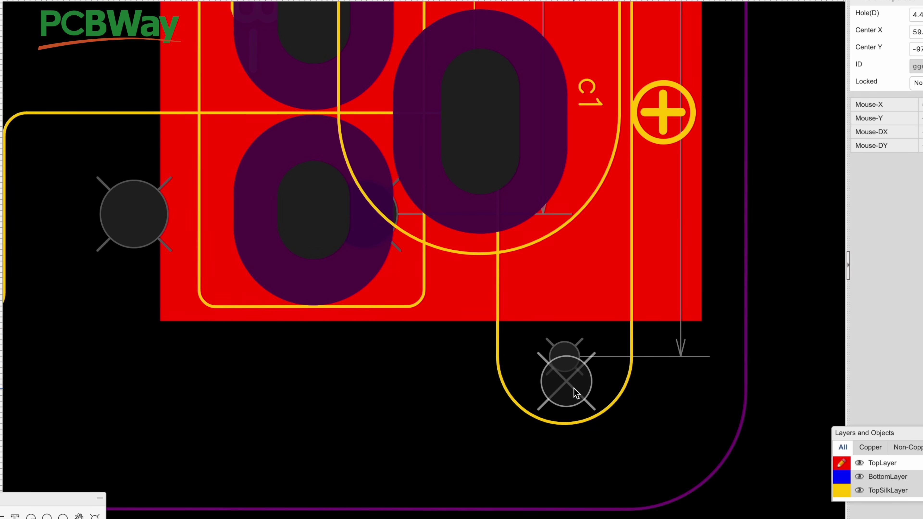
pyautogui.scroll(-2, 576, 393)
pyautogui.click(573, 392)
pyautogui.scroll(-2, 620, 412)
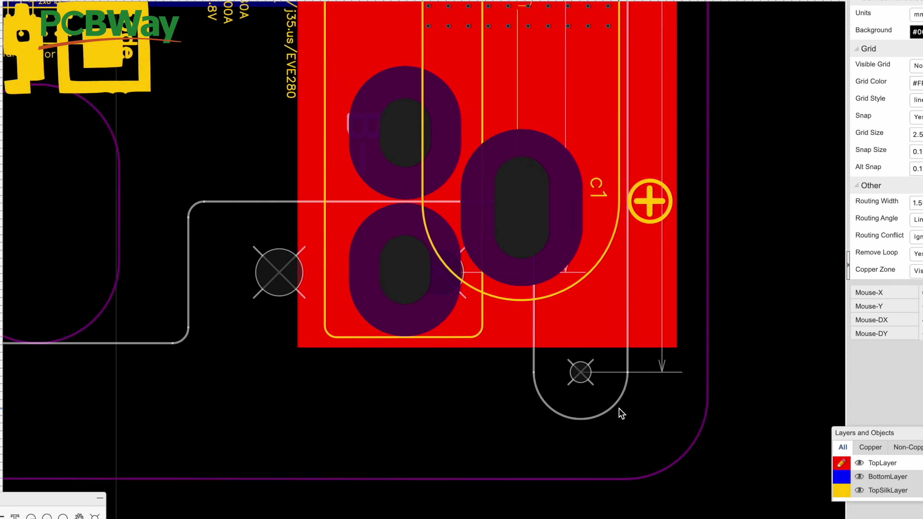
pyautogui.scroll(-4, 735, 387)
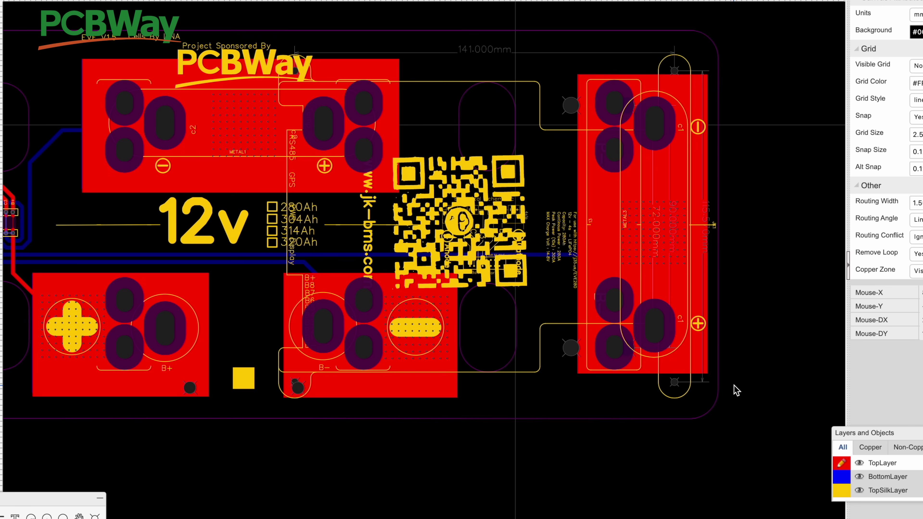
pyautogui.scroll(6, 294, 413)
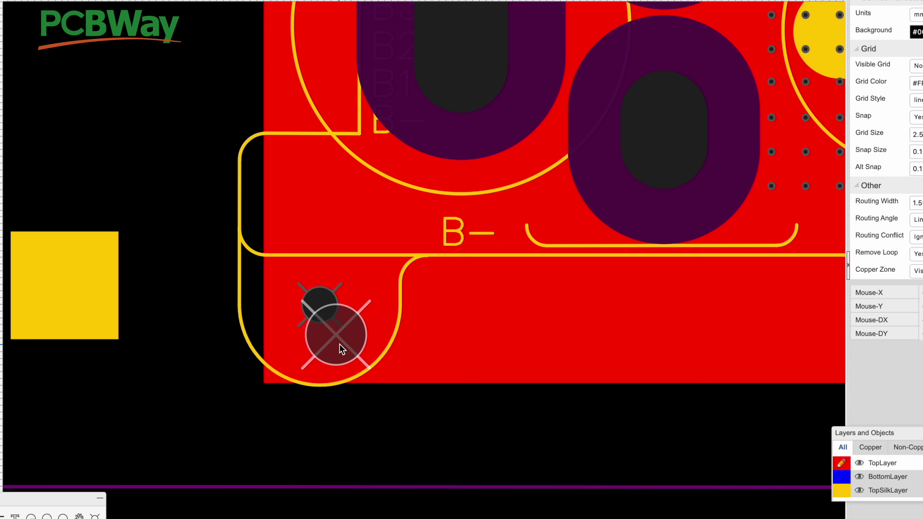
pyautogui.click(340, 345)
pyautogui.press('Delete')
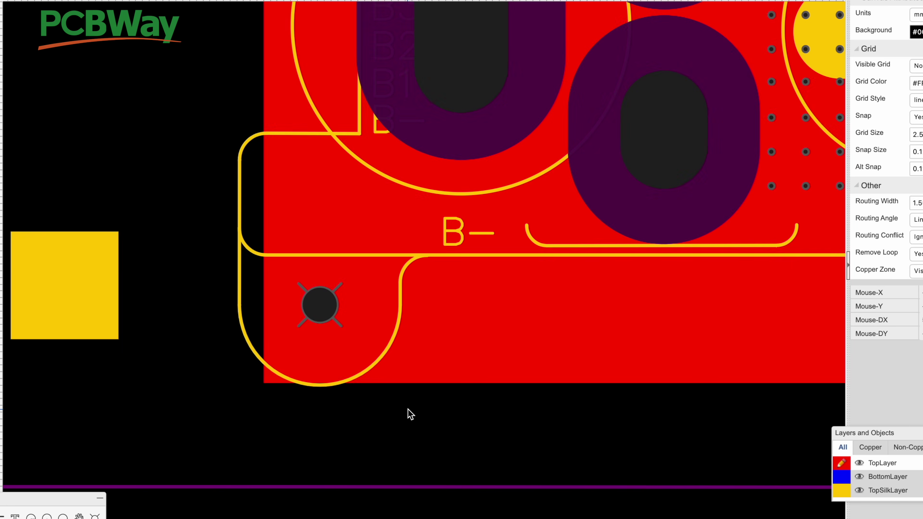
pyautogui.scroll(-3, 409, 413)
pyautogui.scroll(-3, 409, 413)
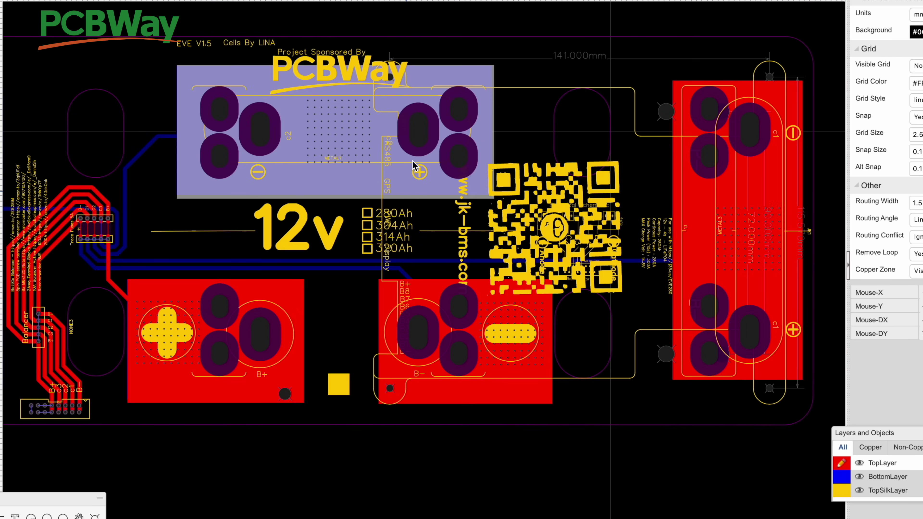
pyautogui.scroll(5, 391, 66)
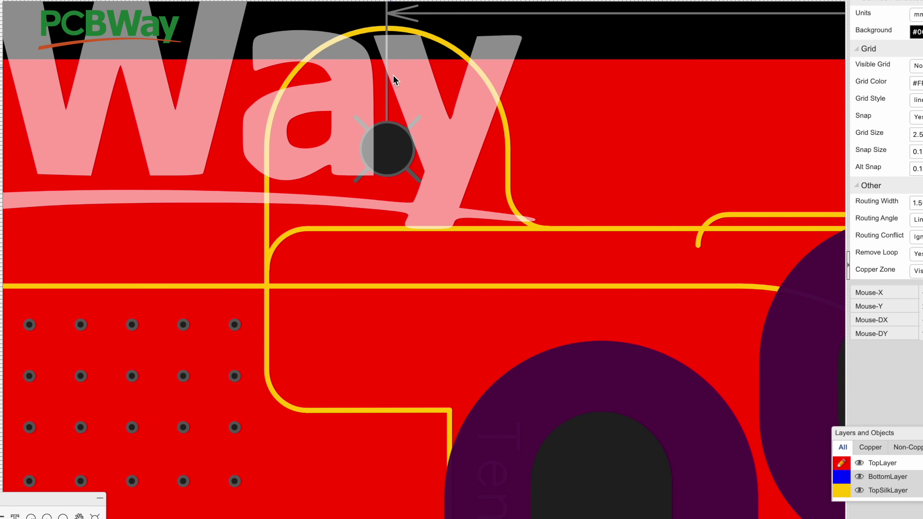
pyautogui.scroll(-5, 382, 151)
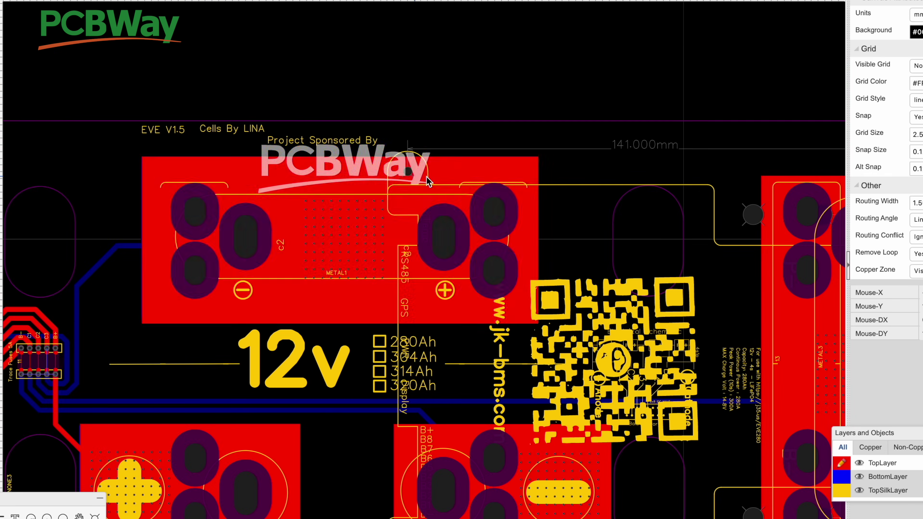
pyautogui.scroll(-3, 527, 240)
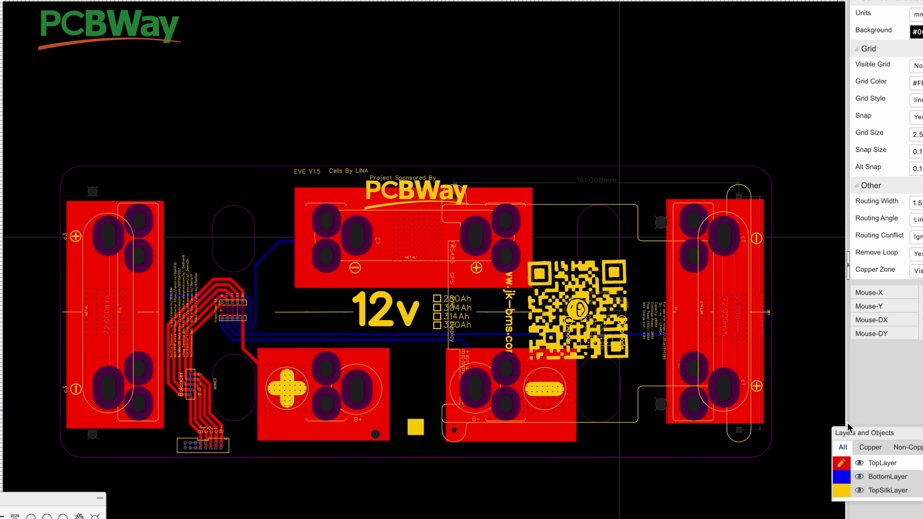
# Check the top silkscreen, then move the QR code image off the board to its right.
pyautogui.moveTo(856, 385)
pyautogui.click(859, 368)
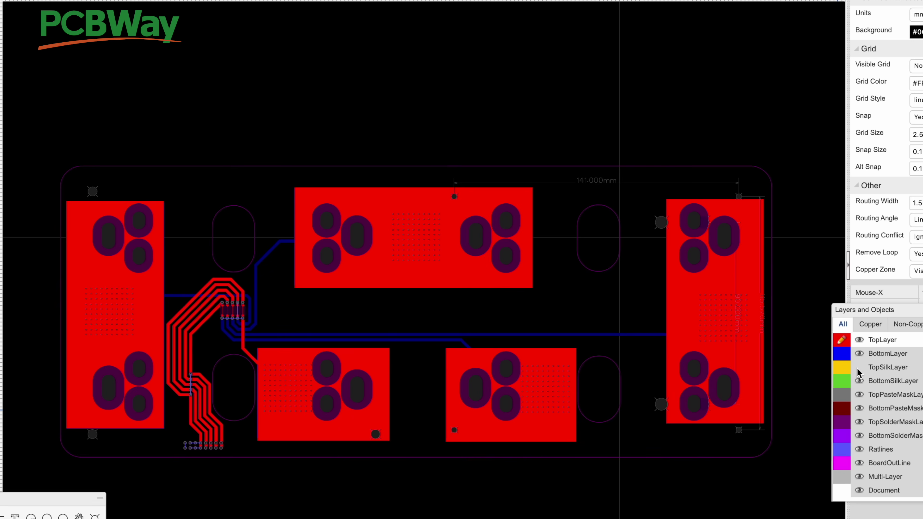
pyautogui.click(859, 368)
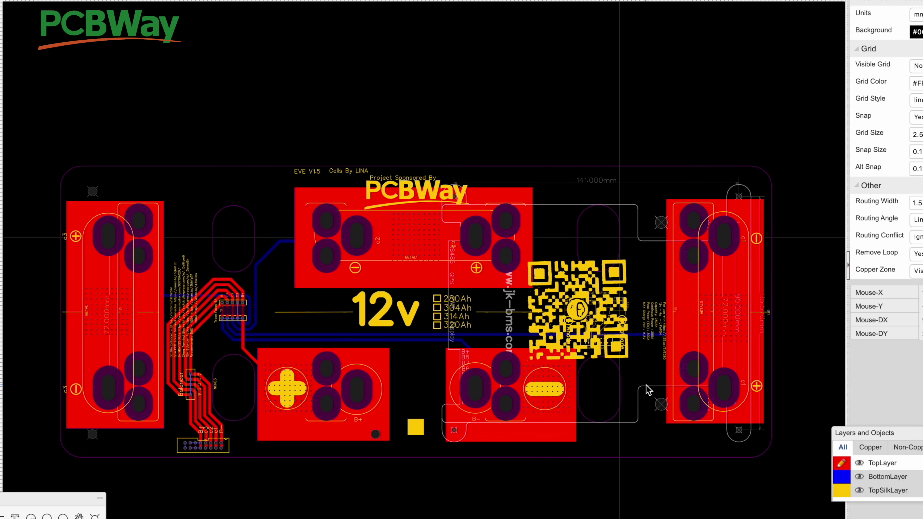
pyautogui.scroll(5, 647, 386)
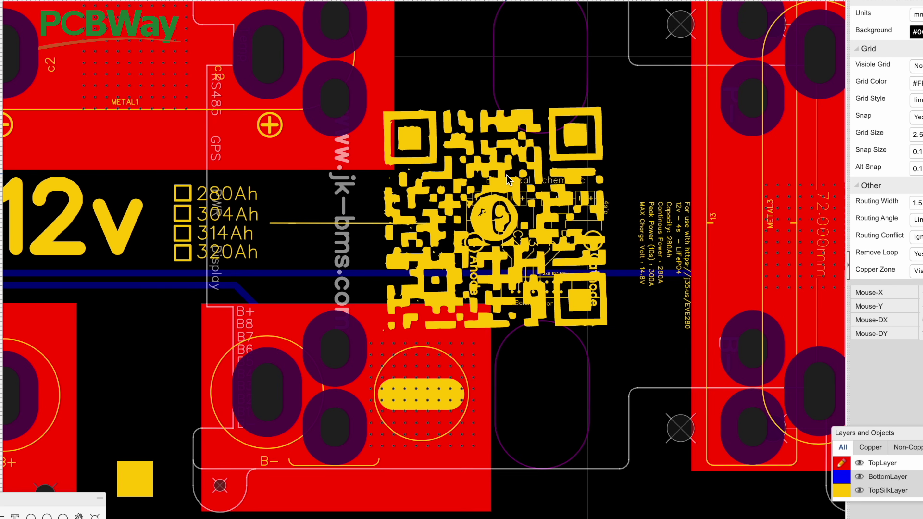
pyautogui.scroll(-2, 483, 144)
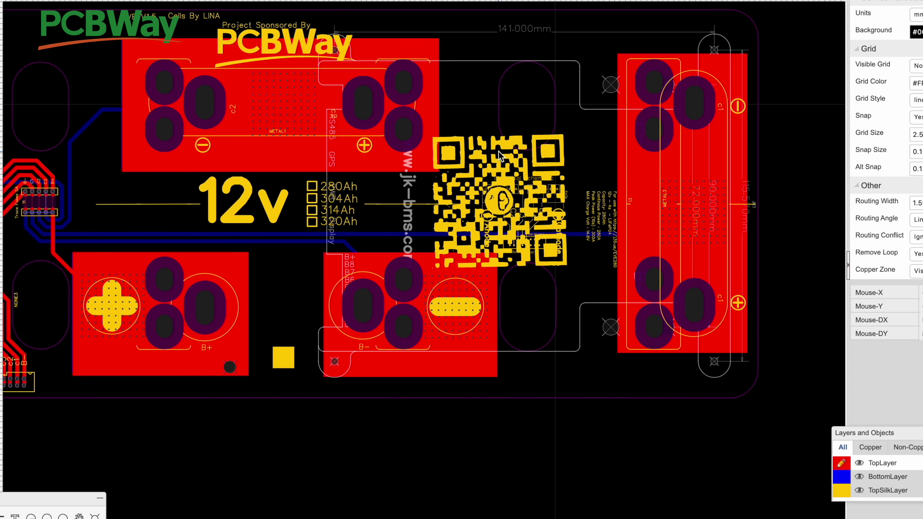
pyautogui.click(498, 173)
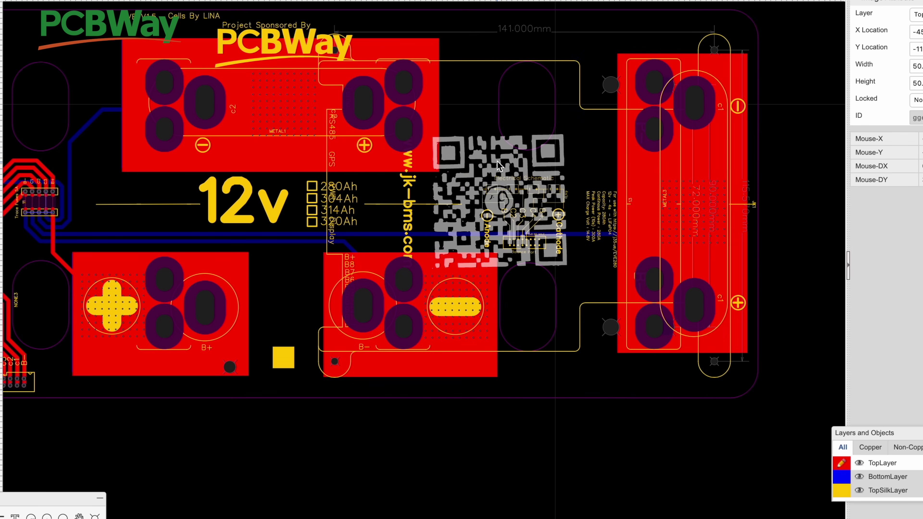
pyautogui.moveTo(498, 166); pyautogui.dragTo(746, 253)
pyautogui.scroll(-3, 544, 382)
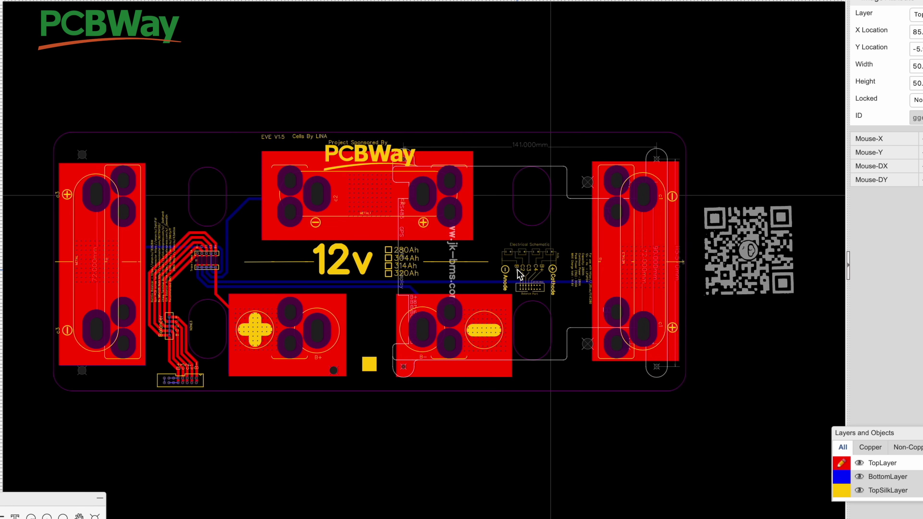
pyautogui.scroll(2, 461, 275)
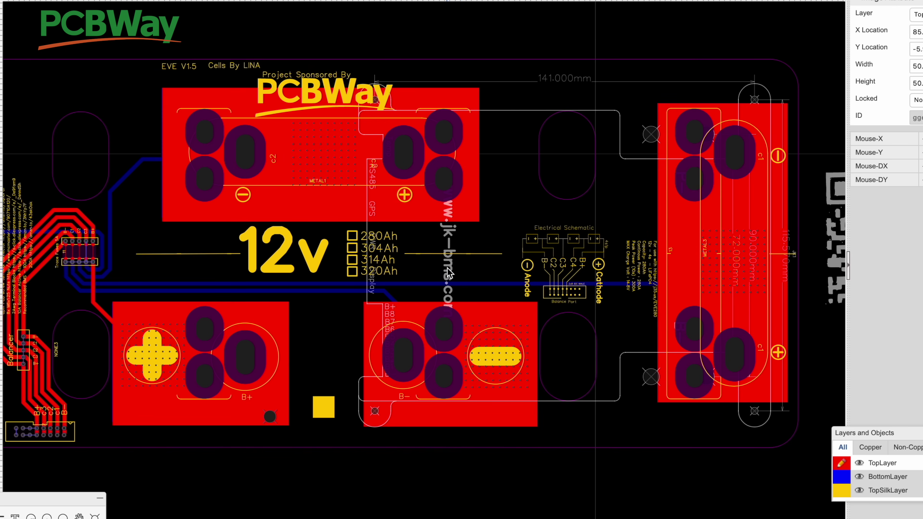
pyautogui.click(449, 273)
pyautogui.moveTo(450, 272); pyautogui.dragTo(493, 216)
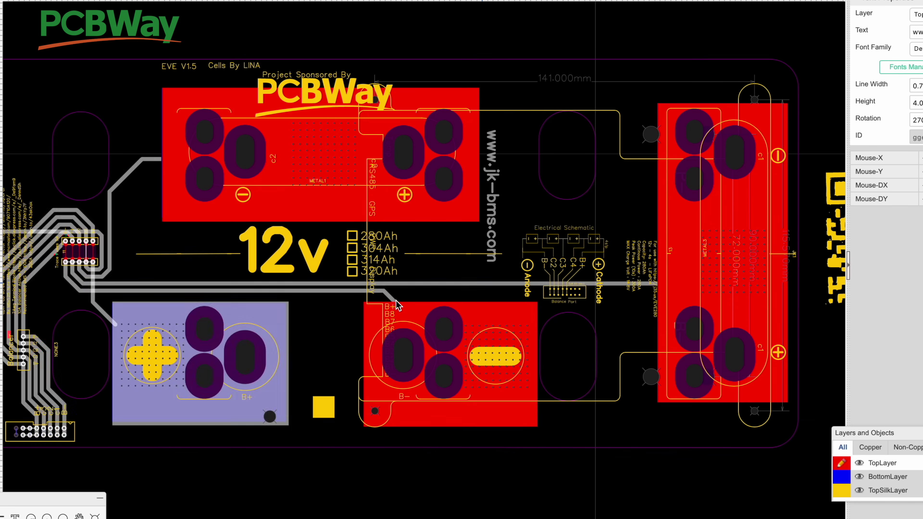
pyautogui.click(220, 255)
# Delete the stray line and the two small dashes left of 12v.
pyautogui.press('Delete')
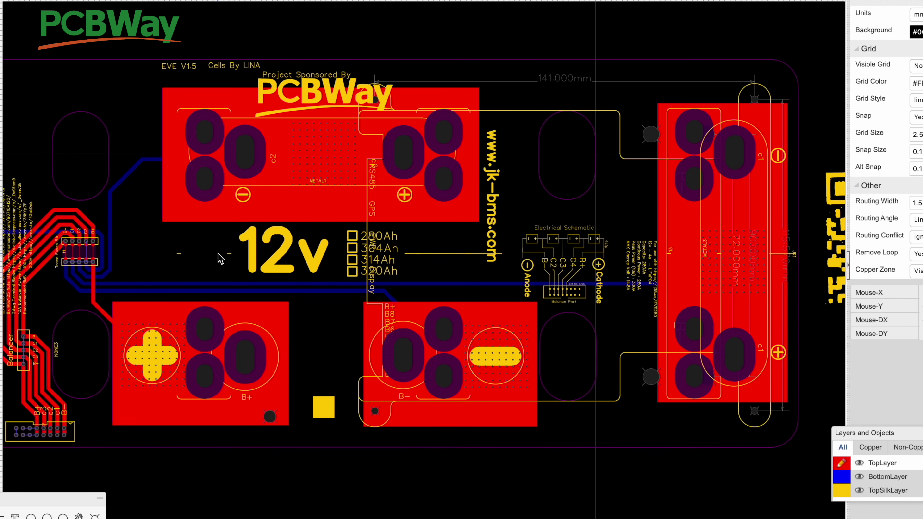
pyautogui.moveTo(157, 244)
pyautogui.mouseDown()
pyautogui.moveTo(243, 260)
pyautogui.moveTo(144, 242)
pyautogui.mouseUp()
pyautogui.press('Delete')
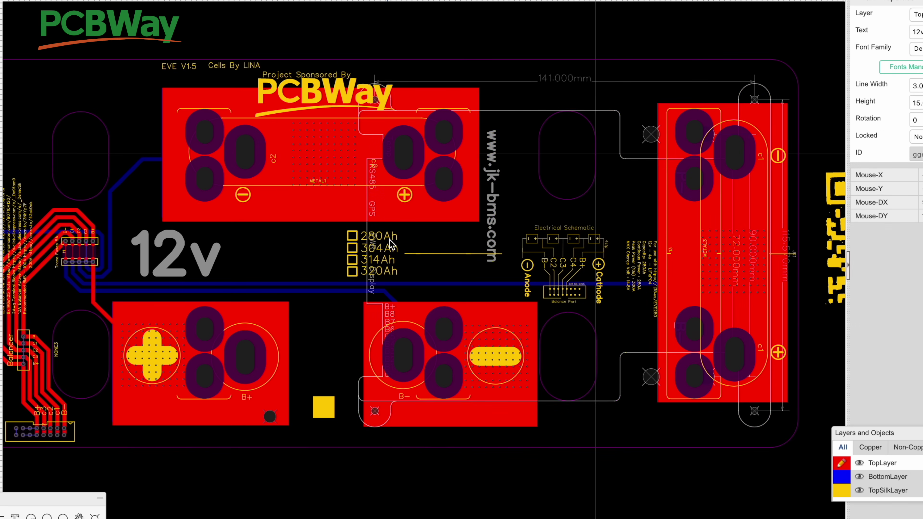
# Move the 280–320Ah capacity labels and checkboxes left beside the 12v marking.
pyautogui.scroll(5, 399, 240)
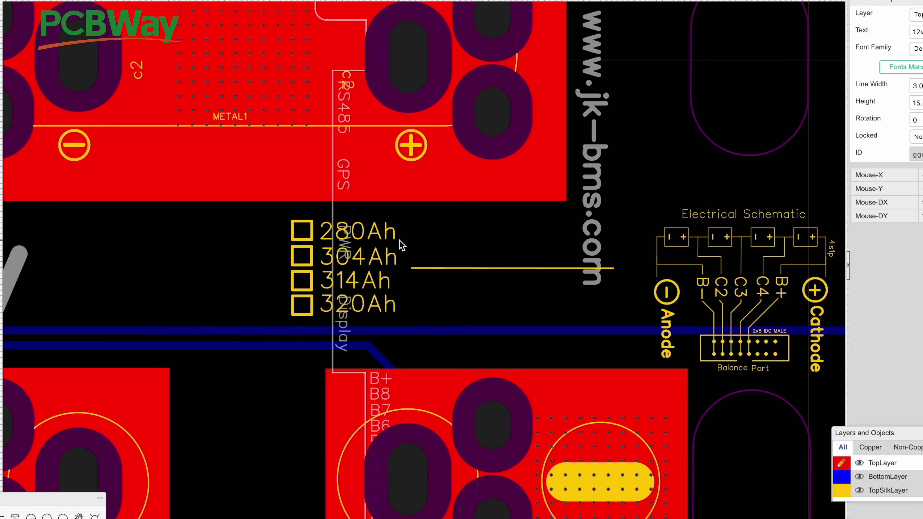
pyautogui.moveTo(264, 213); pyautogui.dragTo(402, 322)
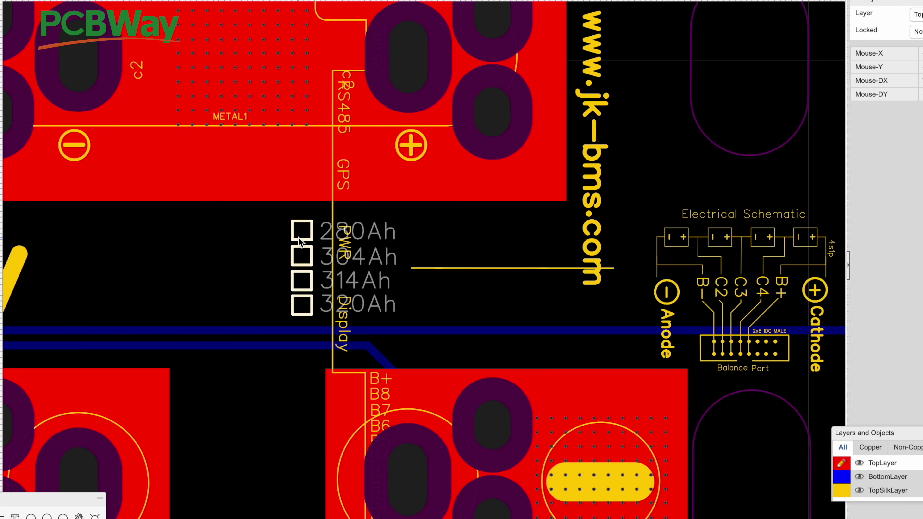
pyautogui.moveTo(321, 238); pyautogui.dragTo(368, 239, button='right')
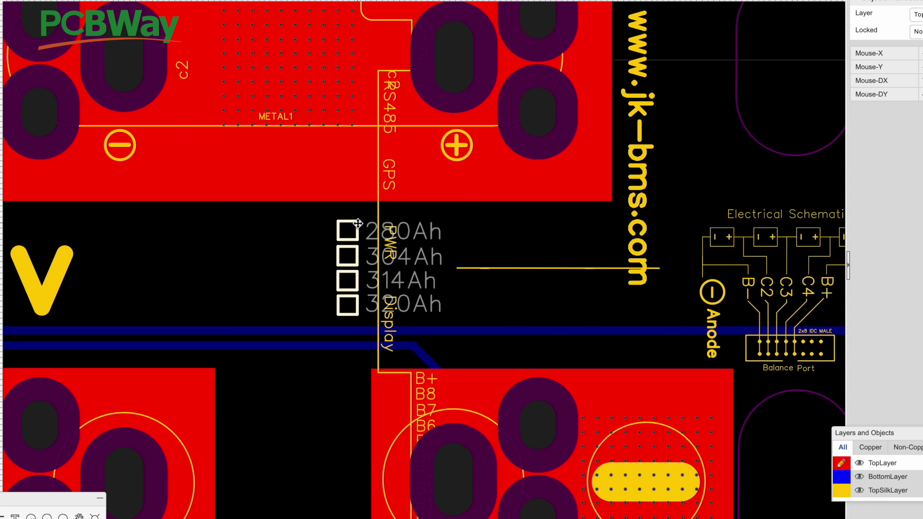
pyautogui.moveTo(358, 223); pyautogui.dragTo(131, 221)
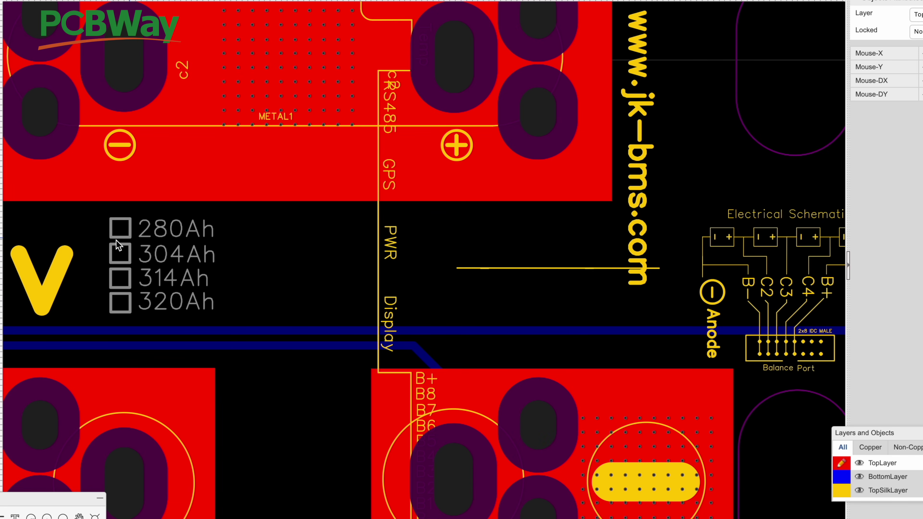
pyautogui.click(307, 275)
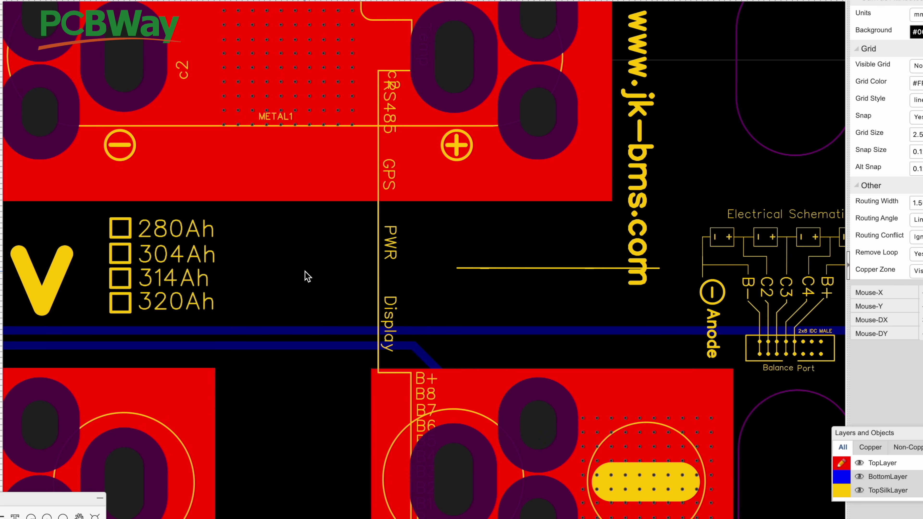
pyautogui.scroll(-5, 307, 274)
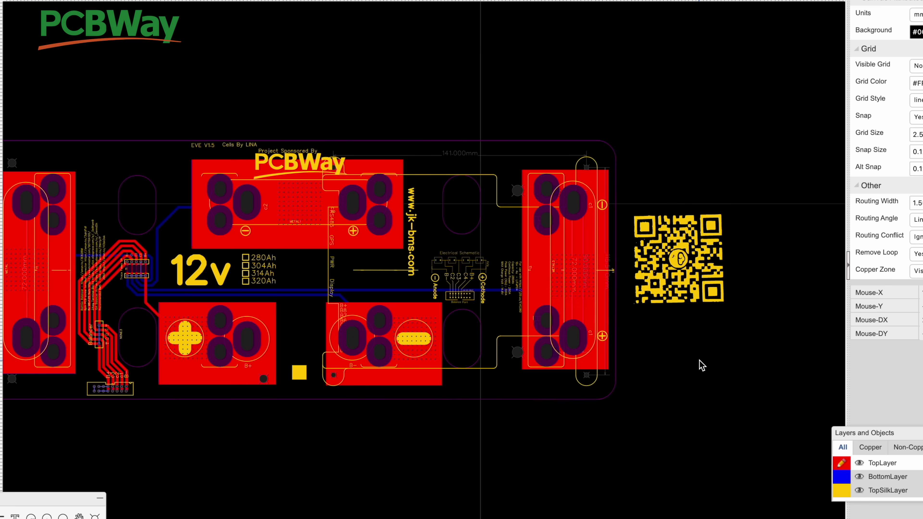
pyautogui.scroll(3, 401, 279)
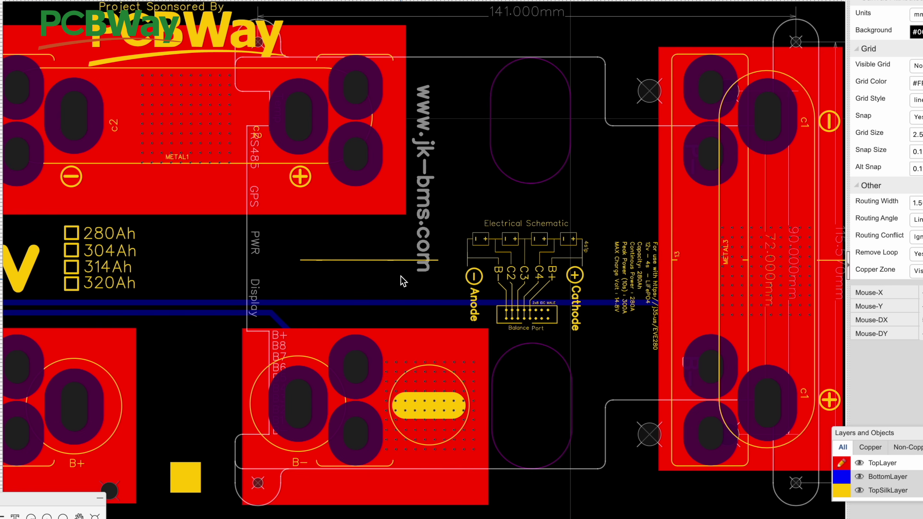
pyautogui.click(388, 260)
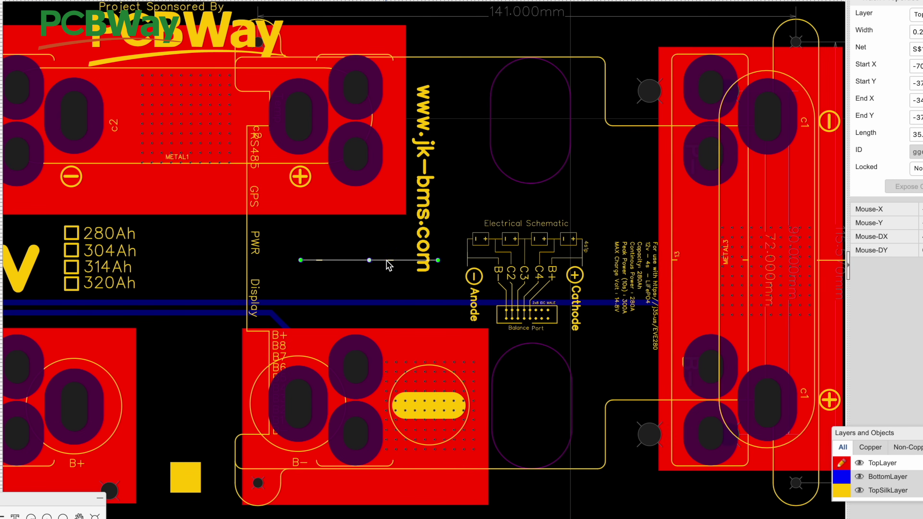
pyautogui.press('Delete')
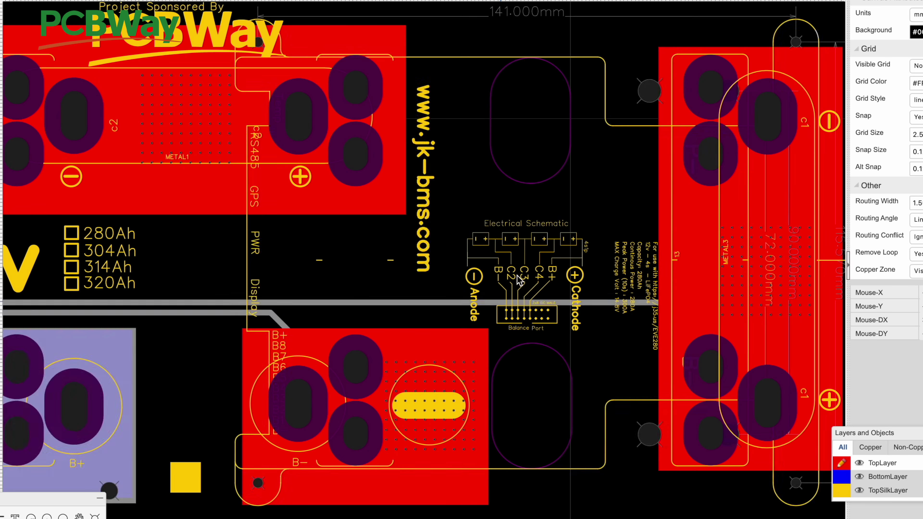
pyautogui.scroll(-1, 552, 269)
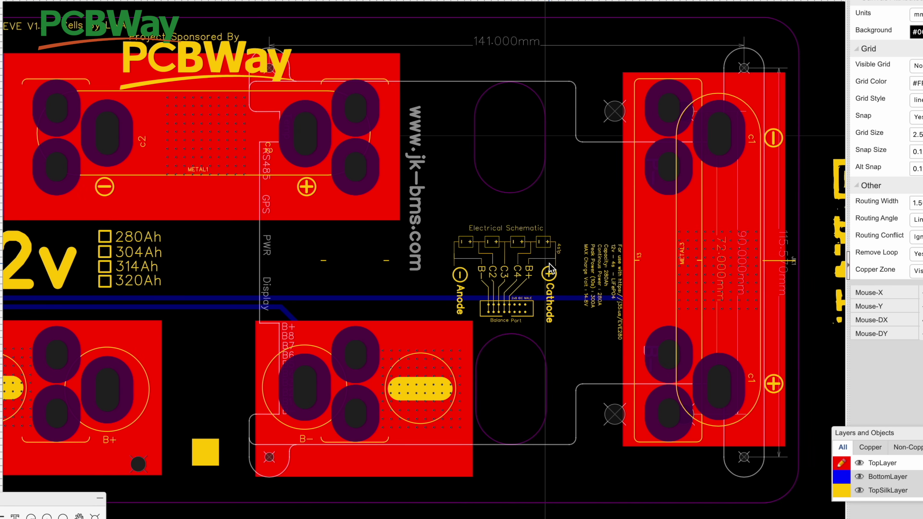
pyautogui.keyDown('shift'); pyautogui.hscroll(-2, 379, 12); pyautogui.keyUp('shift')
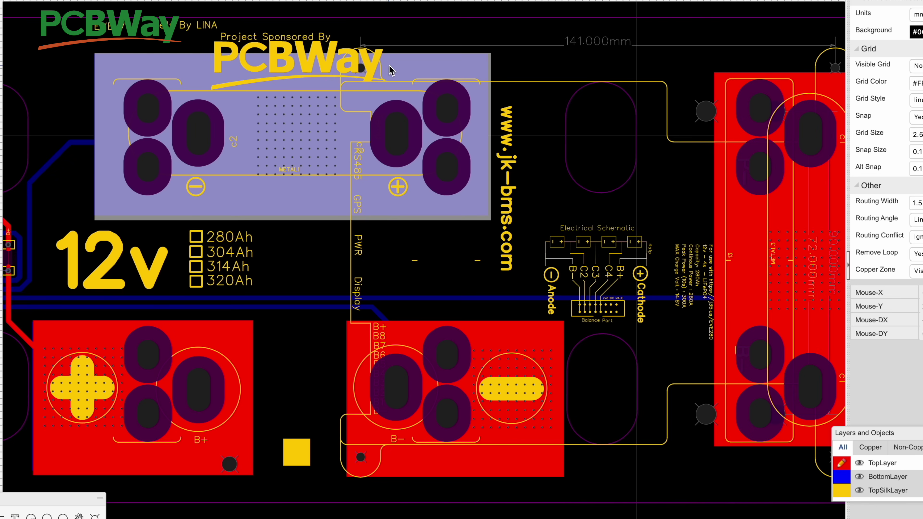
# Move the PCBWay logo to the board's top-left, with Project Sponsored By directly above it.
pyautogui.click(380, 70)
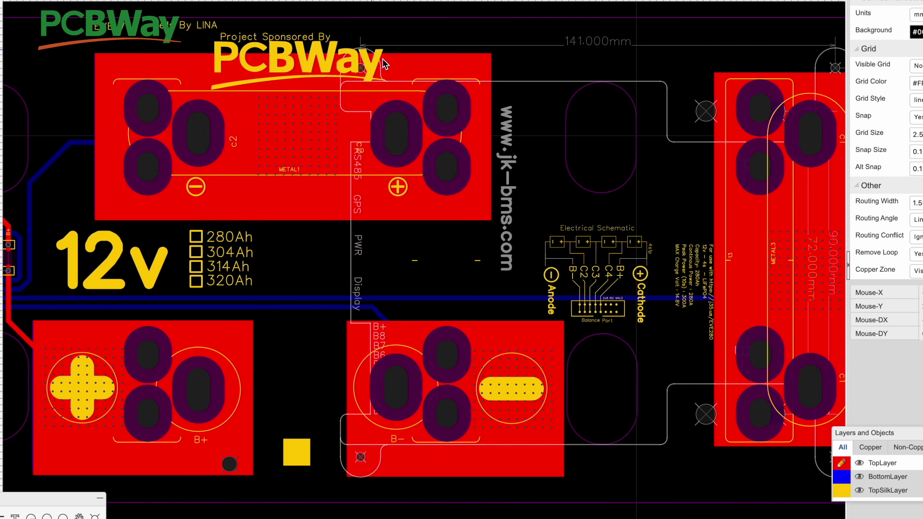
pyautogui.keyDown('shift'); pyautogui.hscroll(-4, 432, 68); pyautogui.keyUp('shift')
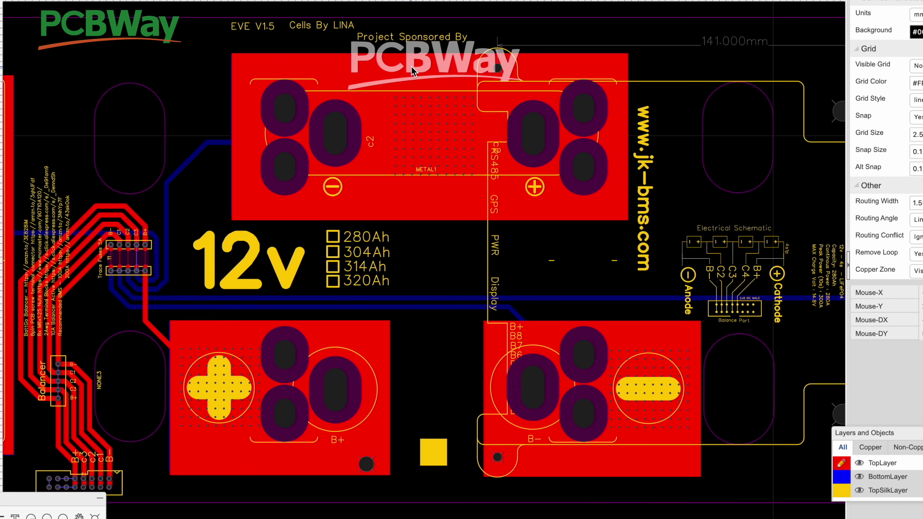
pyautogui.moveTo(412, 66); pyautogui.dragTo(101, 64)
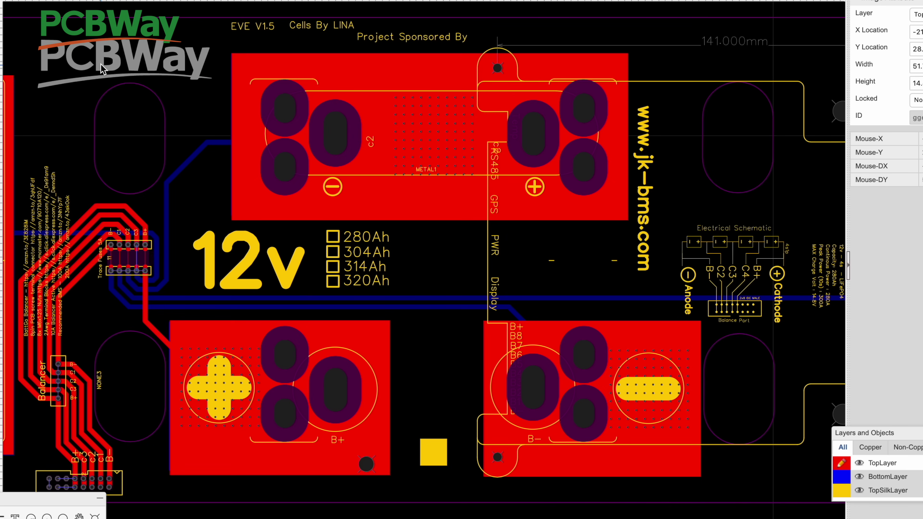
pyautogui.scroll(-2, 102, 67)
pyautogui.scroll(1, 78, 45)
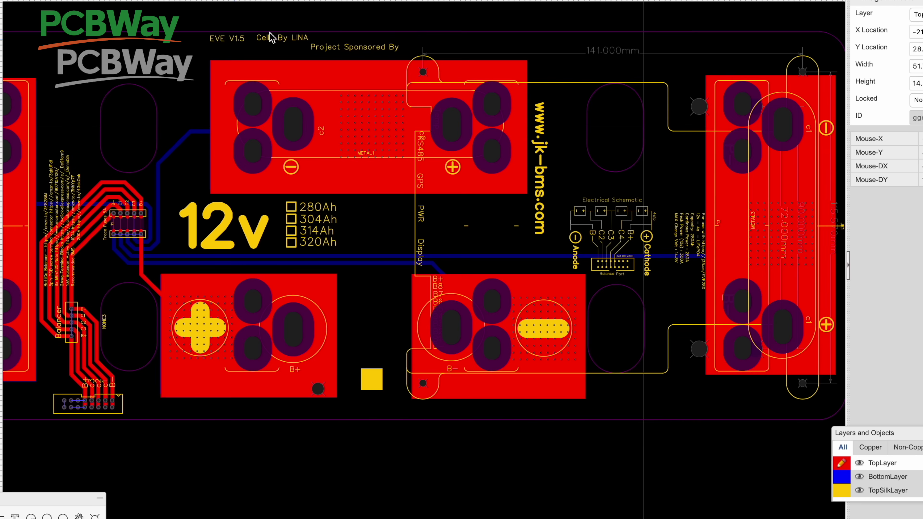
pyautogui.moveTo(348, 49); pyautogui.dragTo(83, 42)
# Resize the QR code image to 20 × 20 in Image Attributes.
pyautogui.scroll(-2, 397, 78)
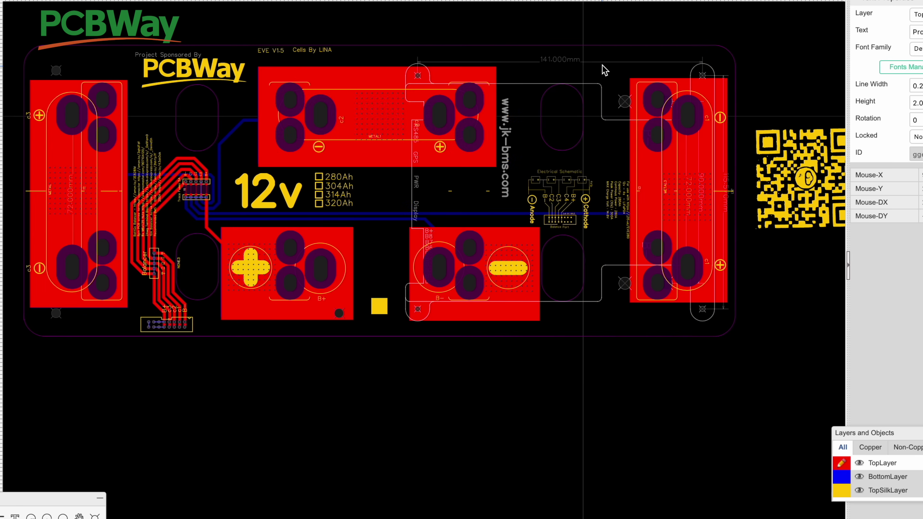
pyautogui.scroll(1, 604, 69)
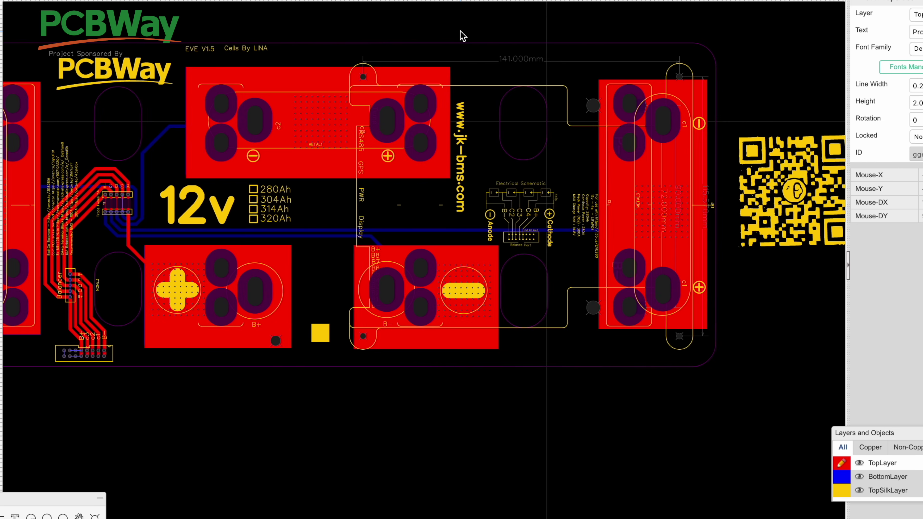
pyautogui.hscroll(3, 462, 35)
pyautogui.click(705, 190)
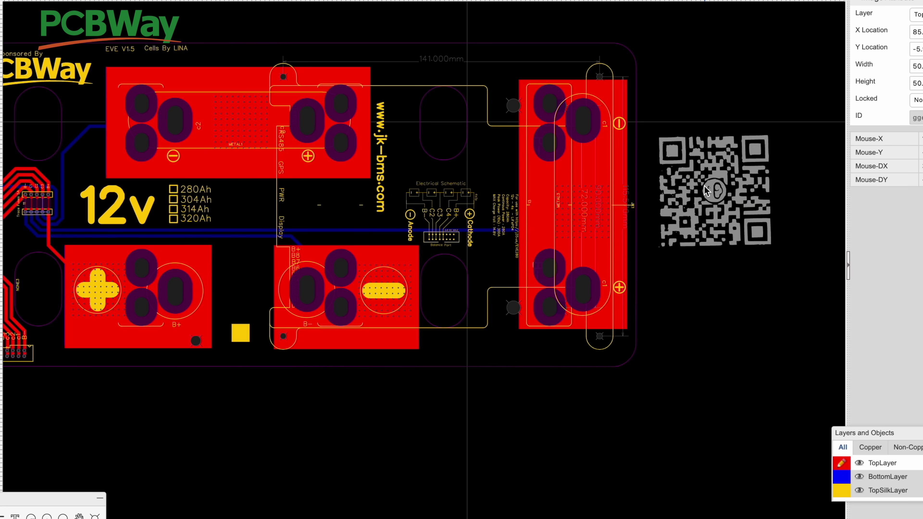
pyautogui.hscroll(3, 705, 190)
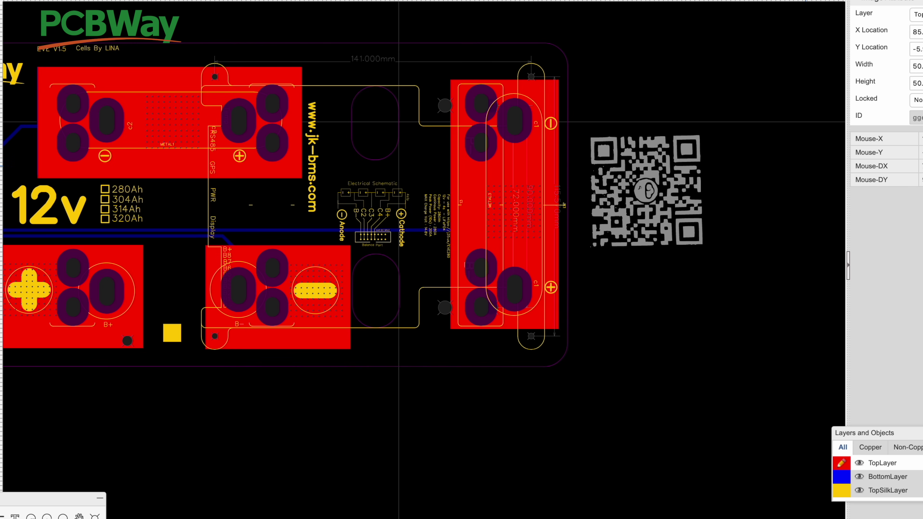
pyautogui.click(916, 66)
pyautogui.press('Tab')
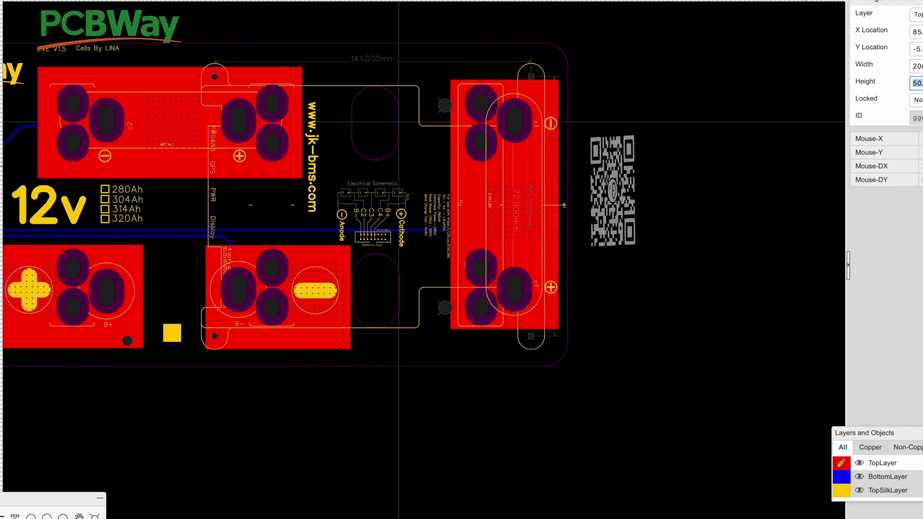
pyautogui.write('20')
pyautogui.click(805, 94)
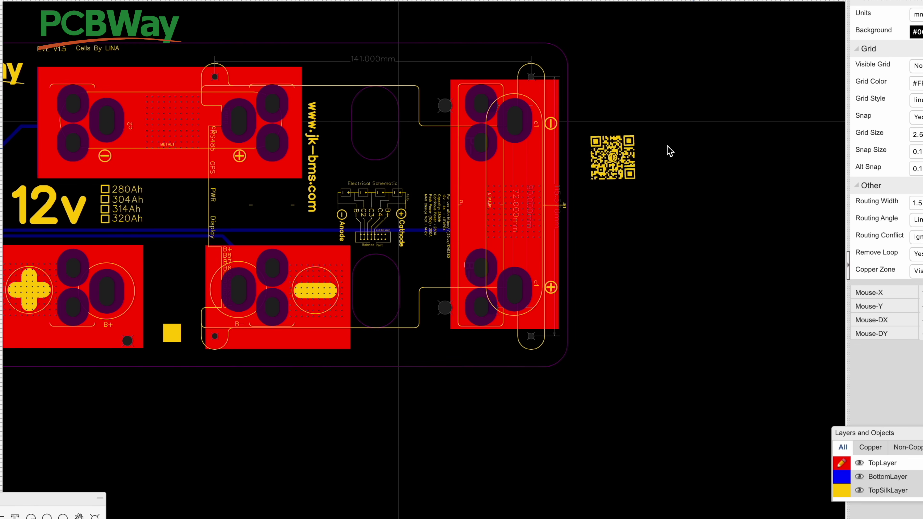
# Move the resized QR code onto the board beside the electrical schematic.
pyautogui.click(608, 168)
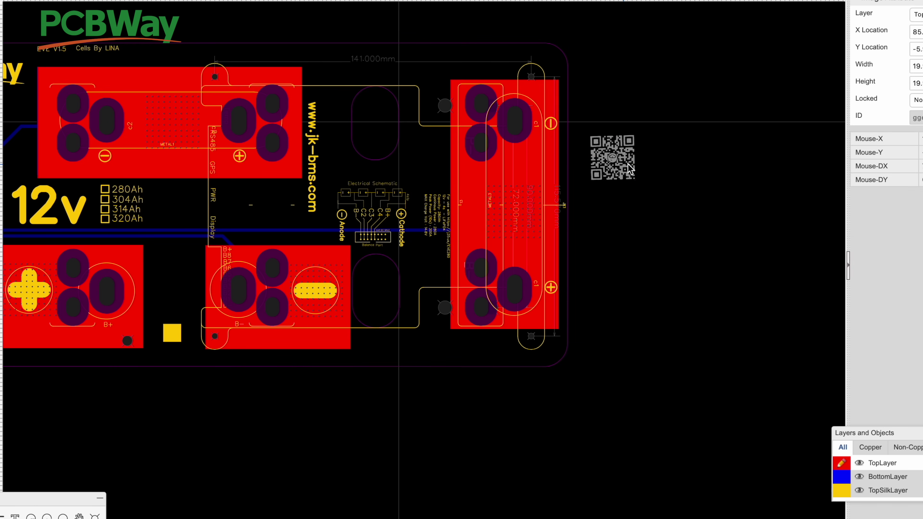
pyautogui.moveTo(617, 167); pyautogui.dragTo(434, 166)
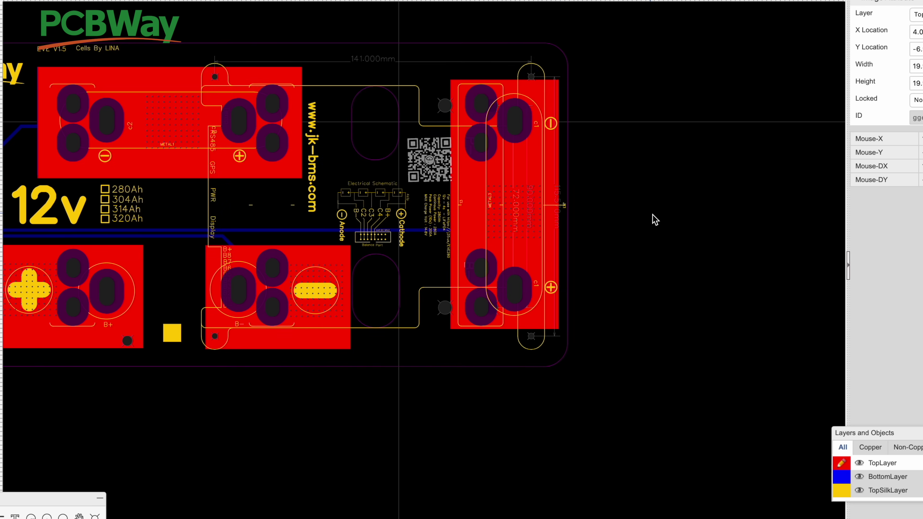
pyautogui.click(675, 214)
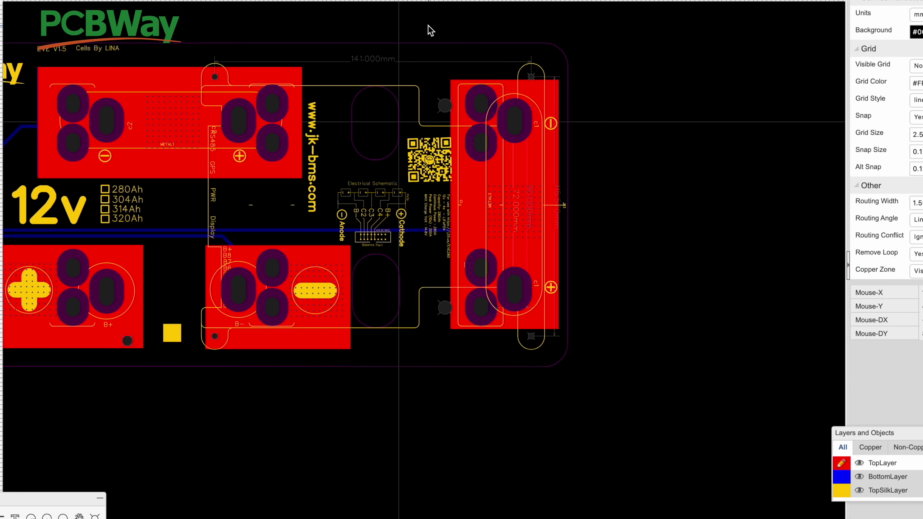
pyautogui.hotkey('alt', '3')
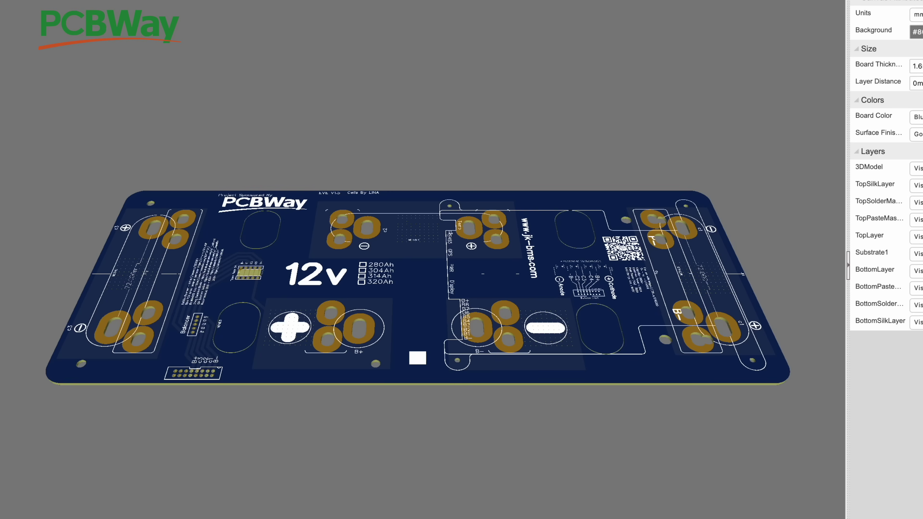
pyautogui.moveTo(371, 63); pyautogui.dragTo(336, 207)
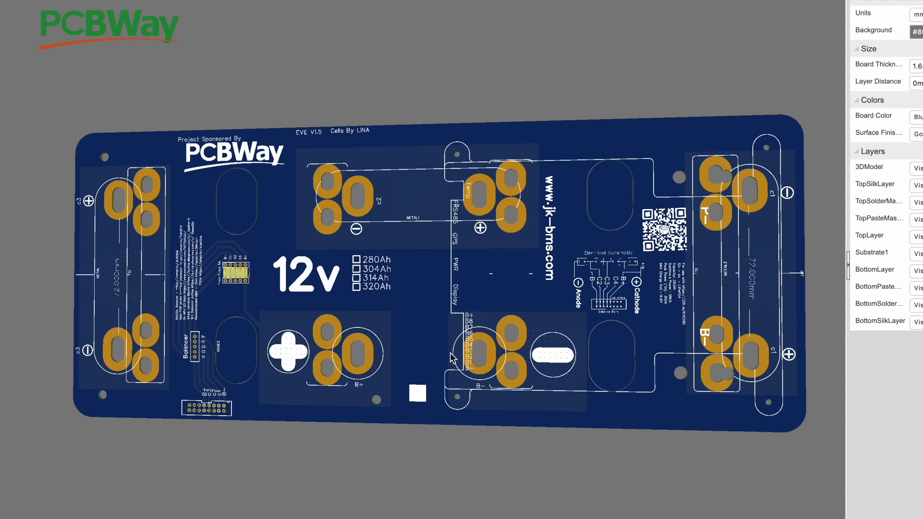
pyautogui.moveTo(452, 358); pyautogui.dragTo(483, 367)
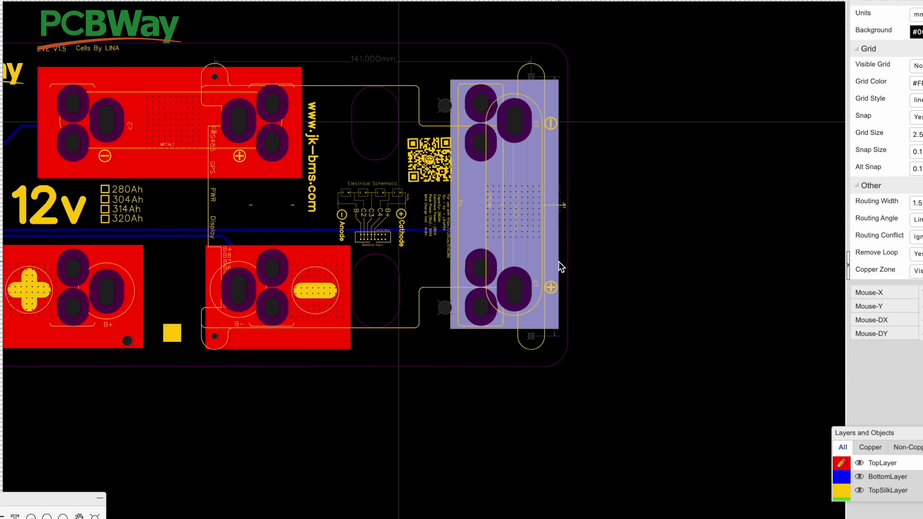
# Hide the top and bottom solder mask layers and look at the JK1 component's options.
pyautogui.moveTo(860, 472)
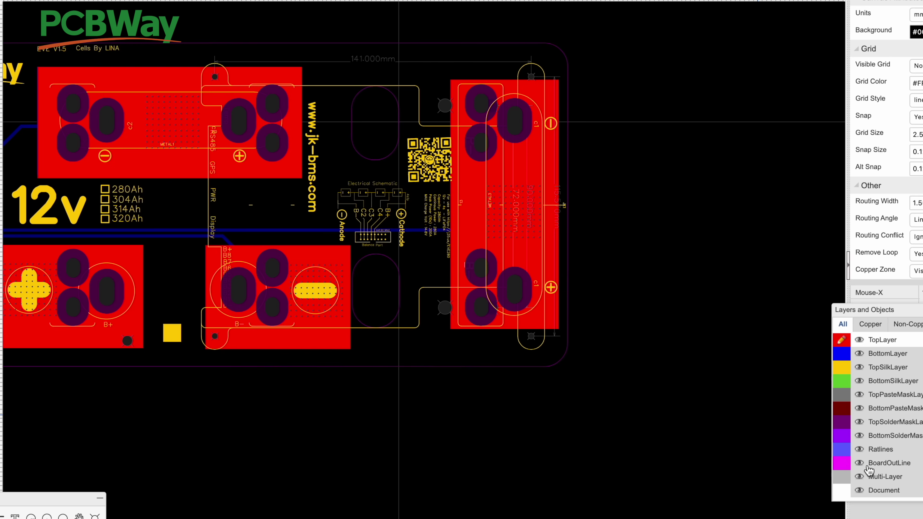
pyautogui.click(858, 437)
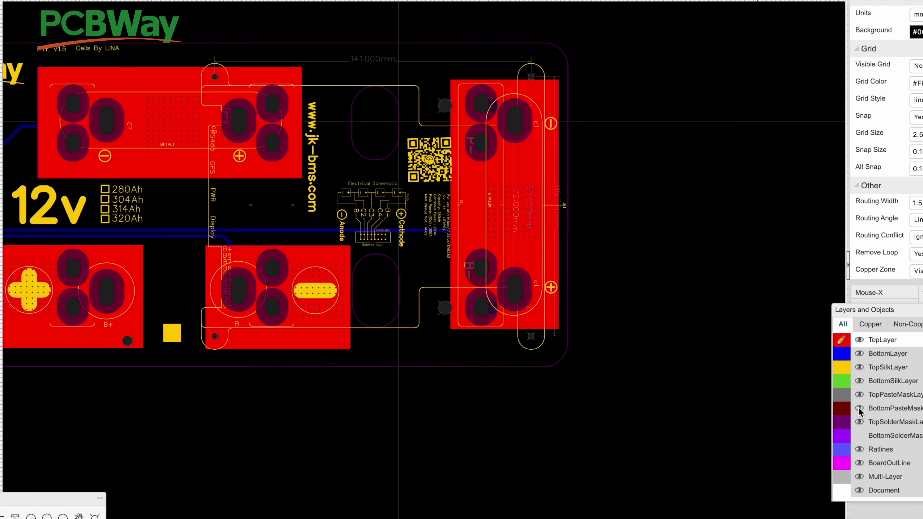
pyautogui.click(858, 423)
pyautogui.scroll(2, 496, 333)
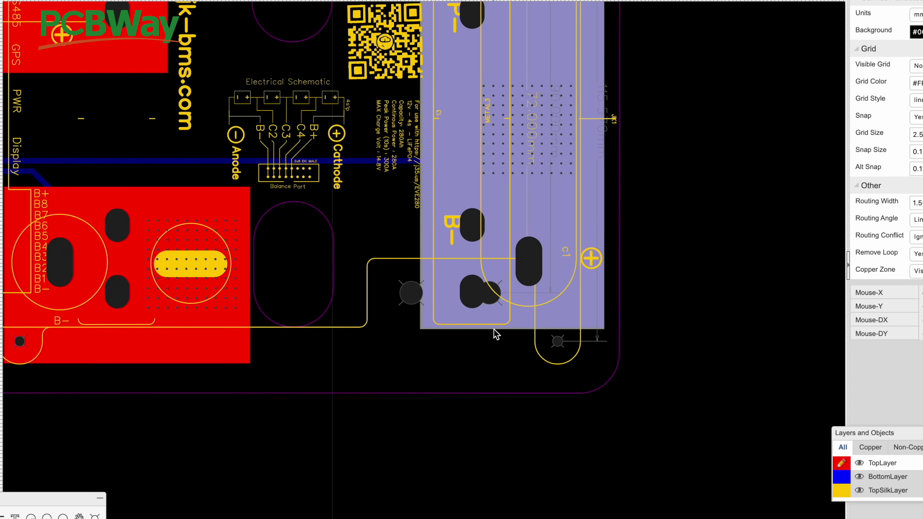
pyautogui.scroll(2, 496, 334)
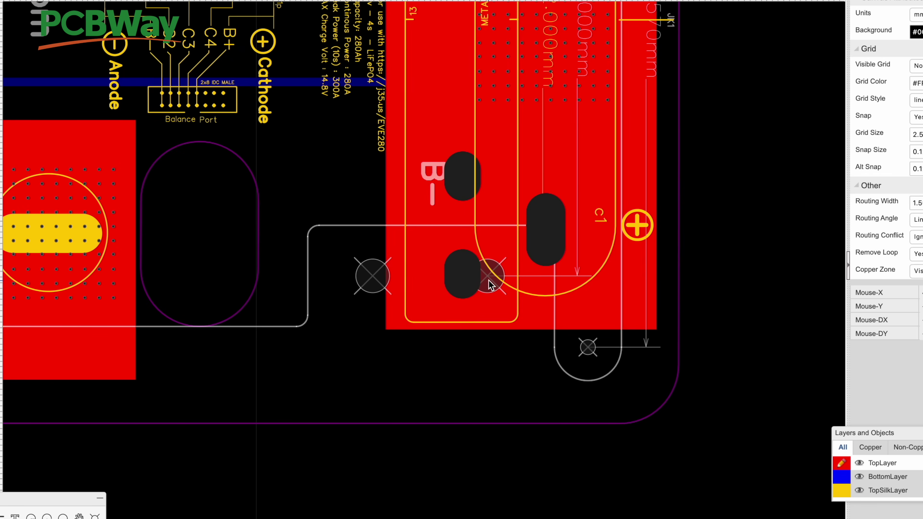
pyautogui.click(491, 285)
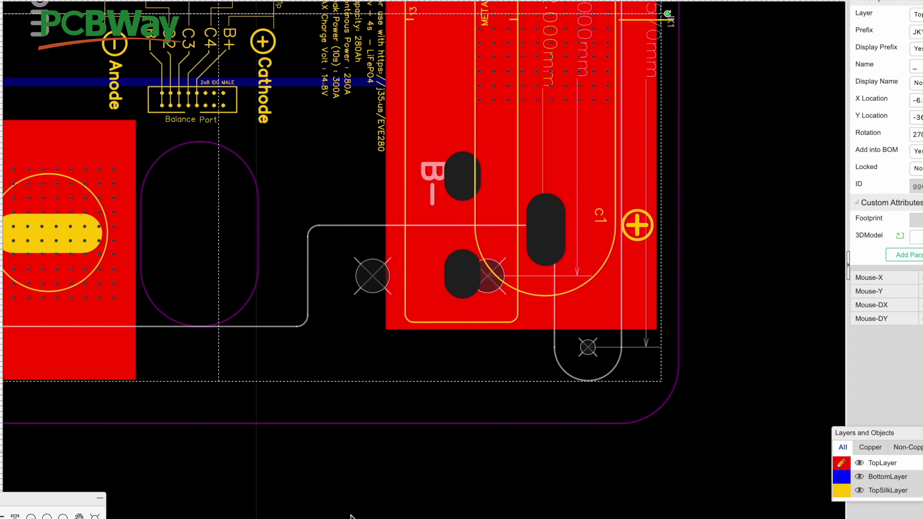
pyautogui.rightClick(95, 28)
pyautogui.press('Escape')
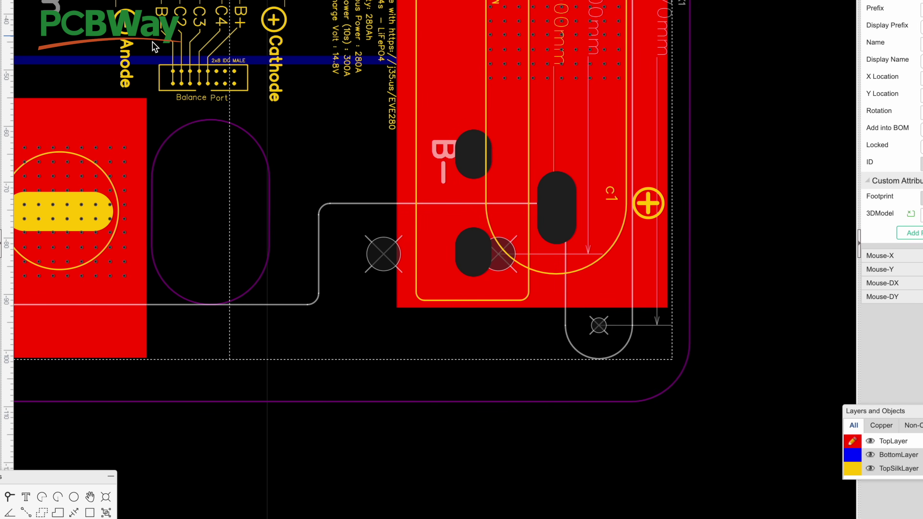
pyautogui.click(106, 513)
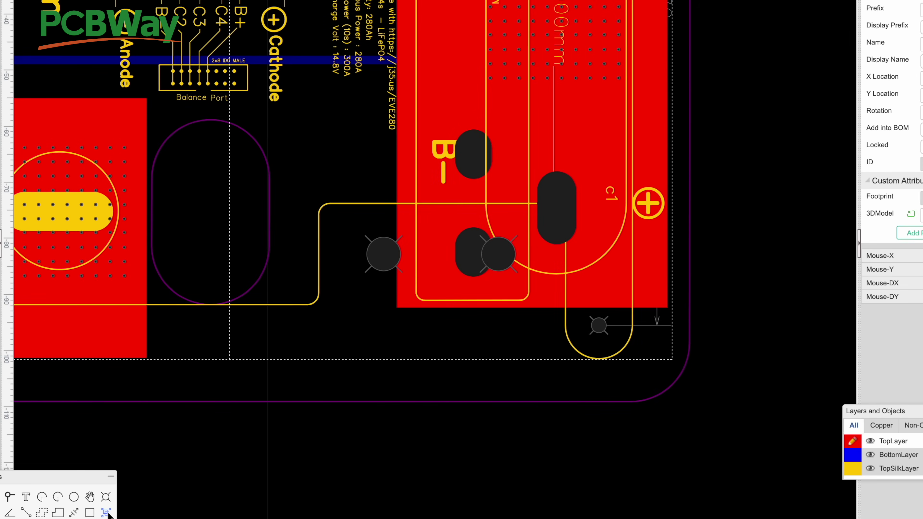
pyautogui.click(556, 413)
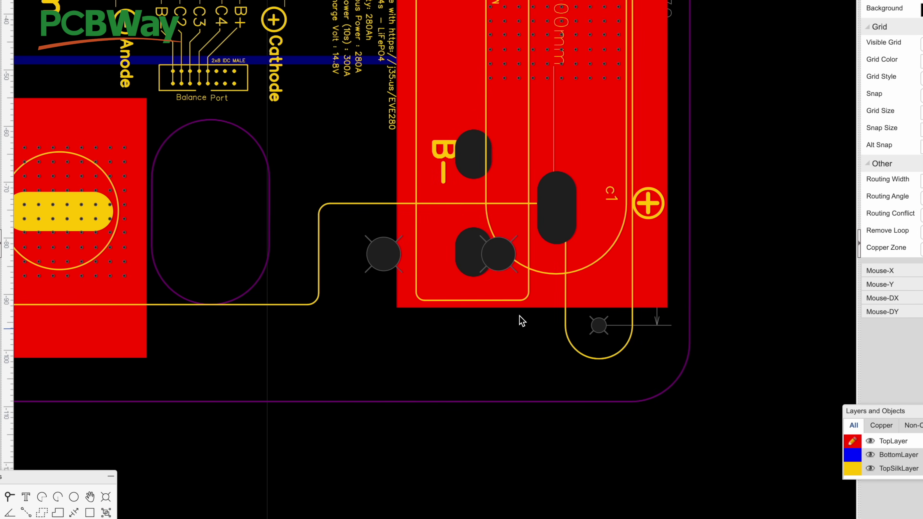
# Delete the vias beside the B- pad and at the top of the right pad.
pyautogui.click(502, 264)
pyautogui.press('Delete')
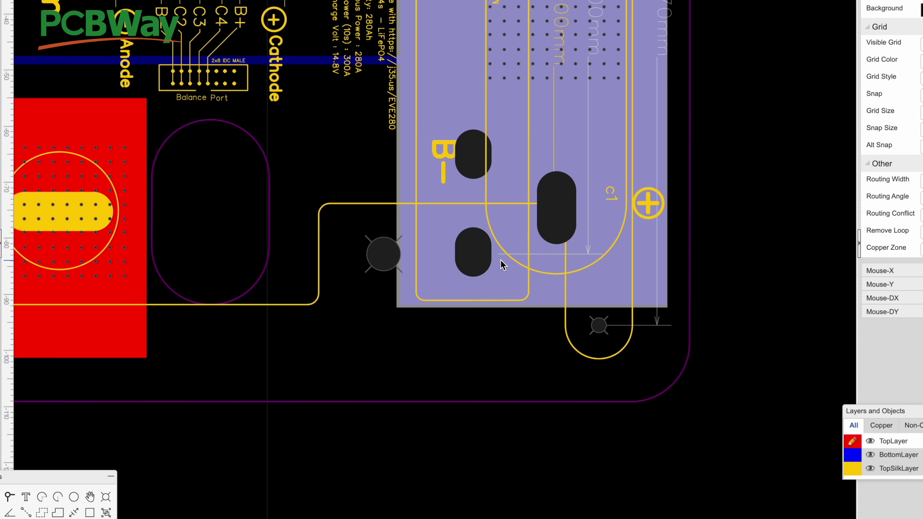
pyautogui.scroll(-2, 511, 448)
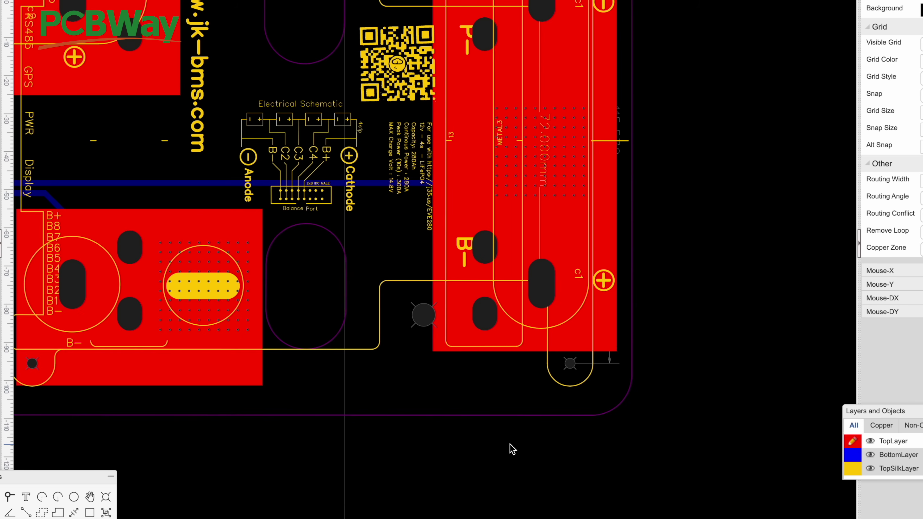
pyautogui.scroll(-2, 510, 445)
pyautogui.scroll(3, 500, 124)
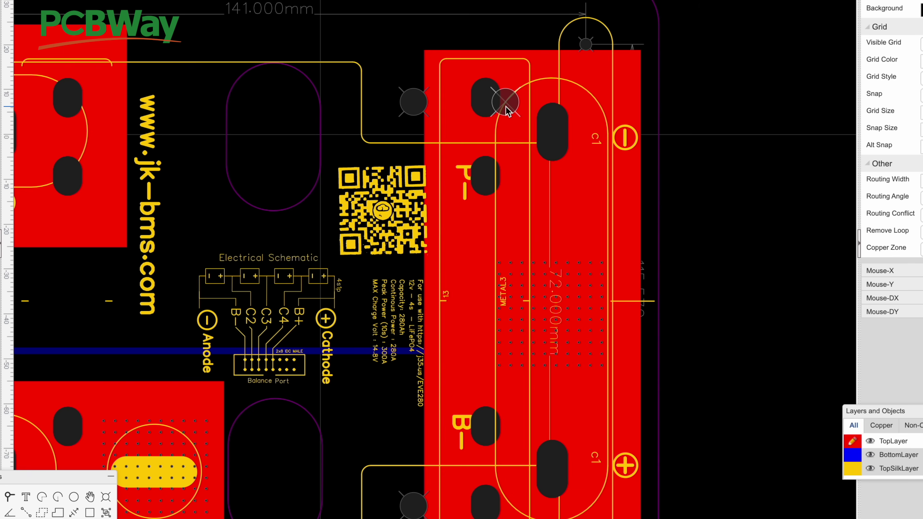
pyautogui.click(507, 108)
pyautogui.press('Delete')
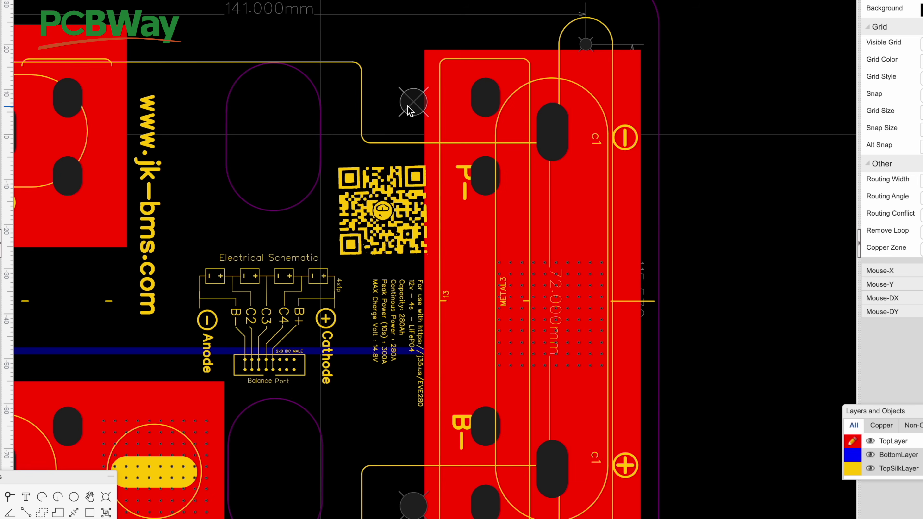
# Delete the two extra mounting holes beside the right cell pad.
pyautogui.click(409, 108)
pyautogui.press('Delete')
pyautogui.scroll(-2, 410, 111)
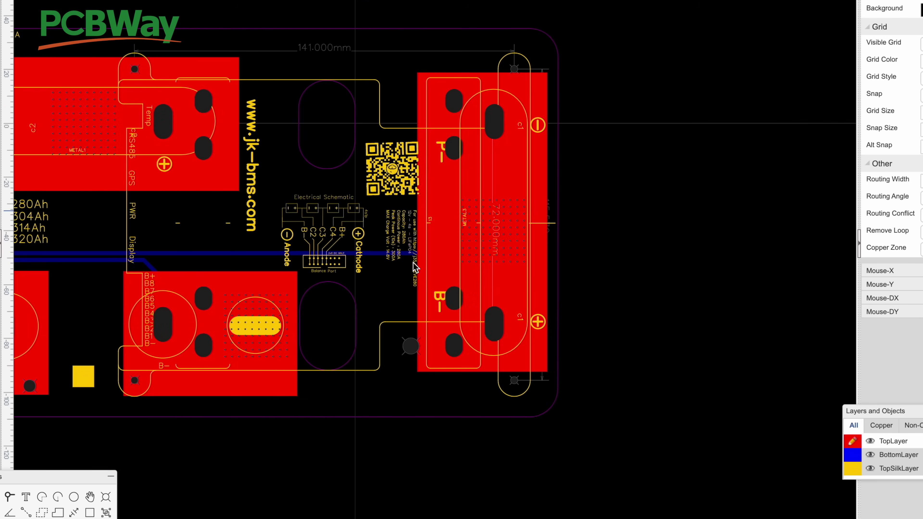
pyautogui.click(413, 354)
pyautogui.press('Delete')
# Hide the bottom and top copper layers to expose the B- silkscreen label.
pyautogui.scroll(3, 470, 363)
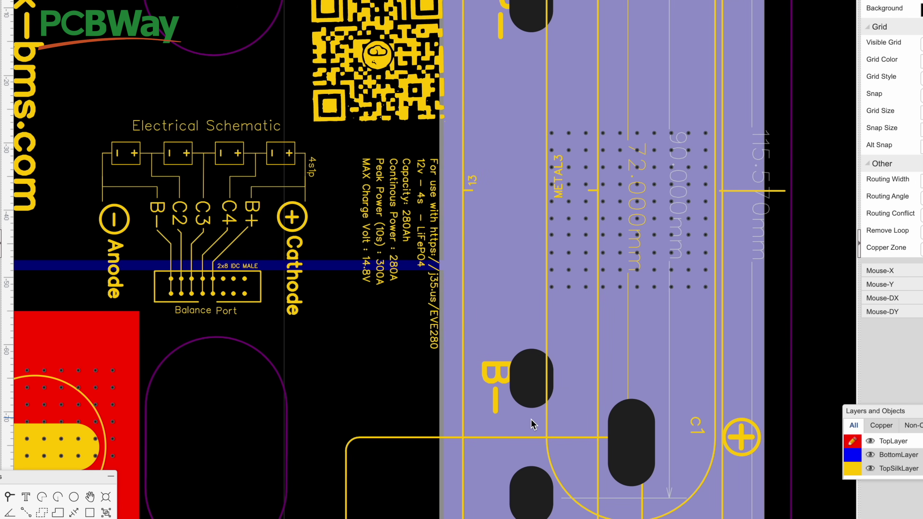
pyautogui.moveTo(890, 444)
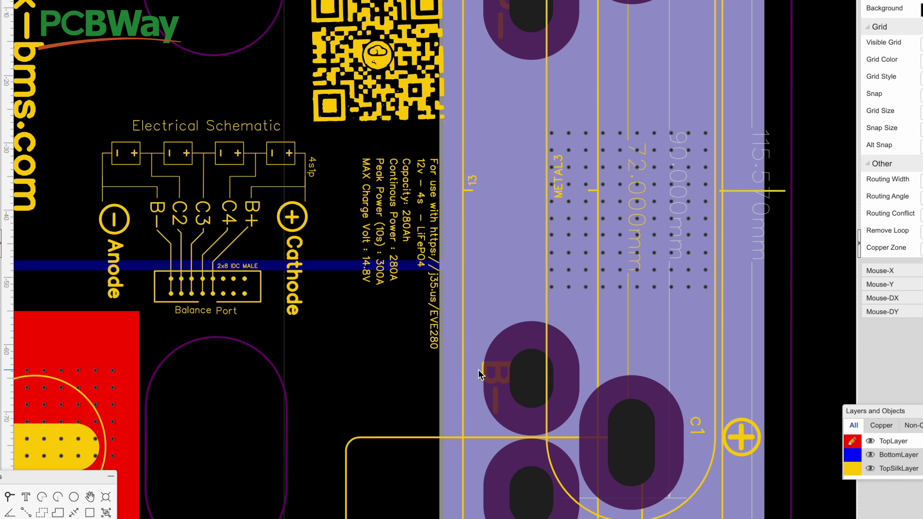
pyautogui.scroll(2, 481, 375)
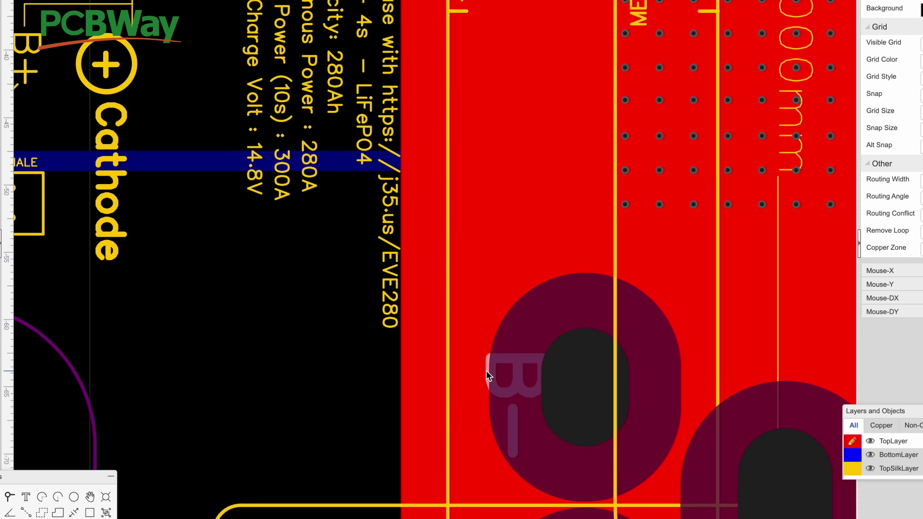
pyautogui.scroll(-2, 488, 377)
pyautogui.click(485, 370)
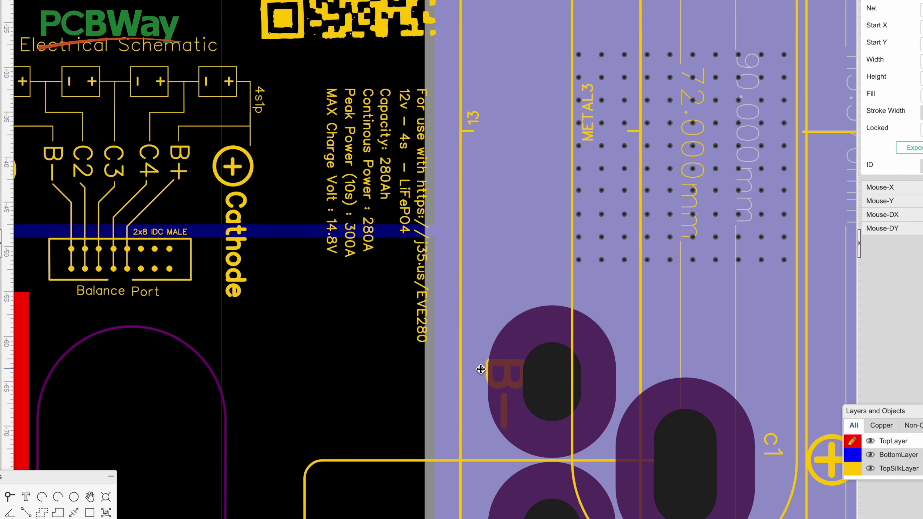
pyautogui.moveTo(876, 386)
pyautogui.click(870, 332)
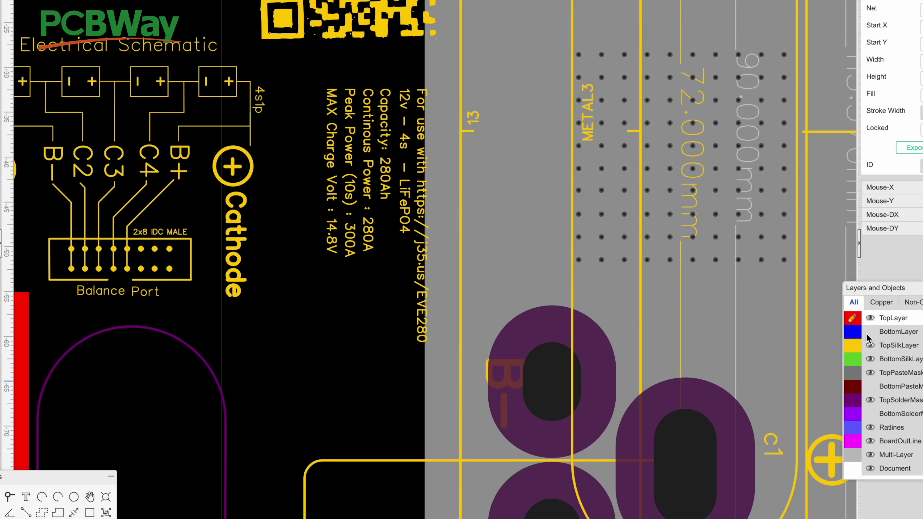
pyautogui.click(867, 319)
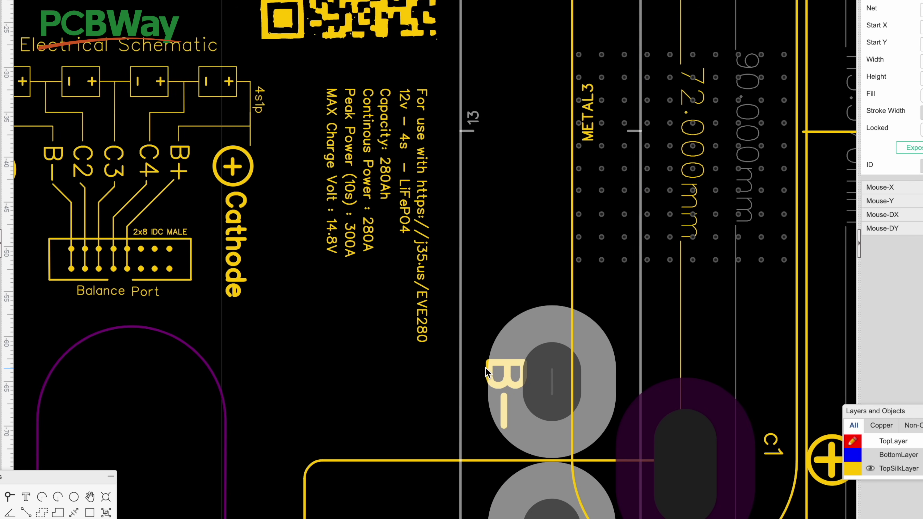
# Drag the B- label off its pad, down and left into clear board space.
pyautogui.moveTo(487, 368); pyautogui.dragTo(419, 380)
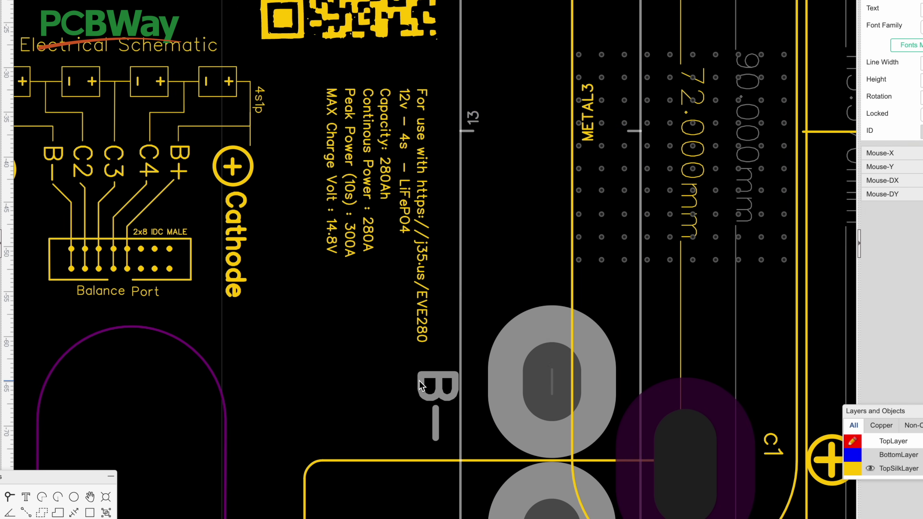
pyautogui.scroll(-5, 419, 380)
pyautogui.scroll(4, 423, 348)
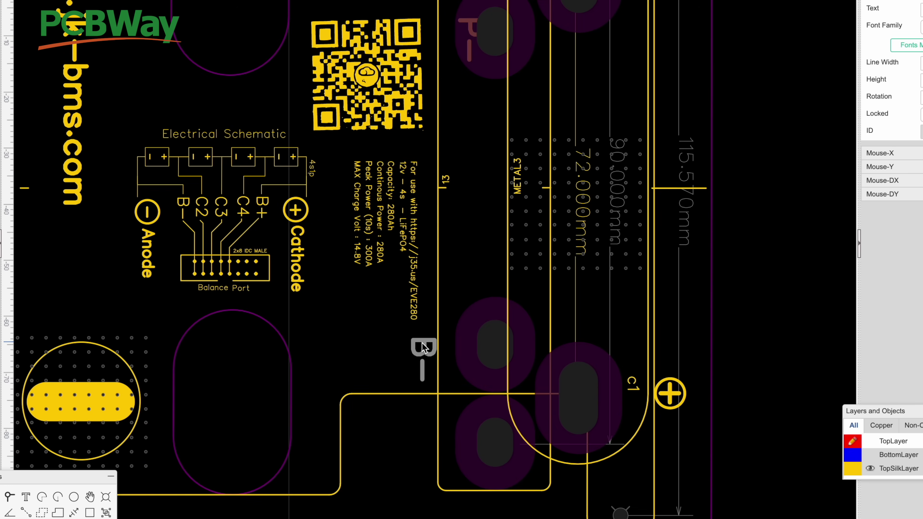
pyautogui.moveTo(424, 348); pyautogui.dragTo(394, 436)
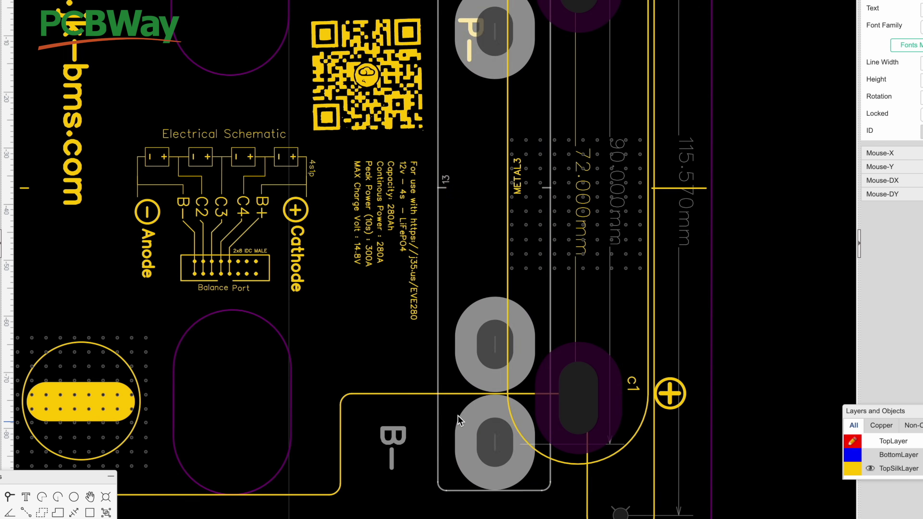
pyautogui.scroll(-2, 547, 398)
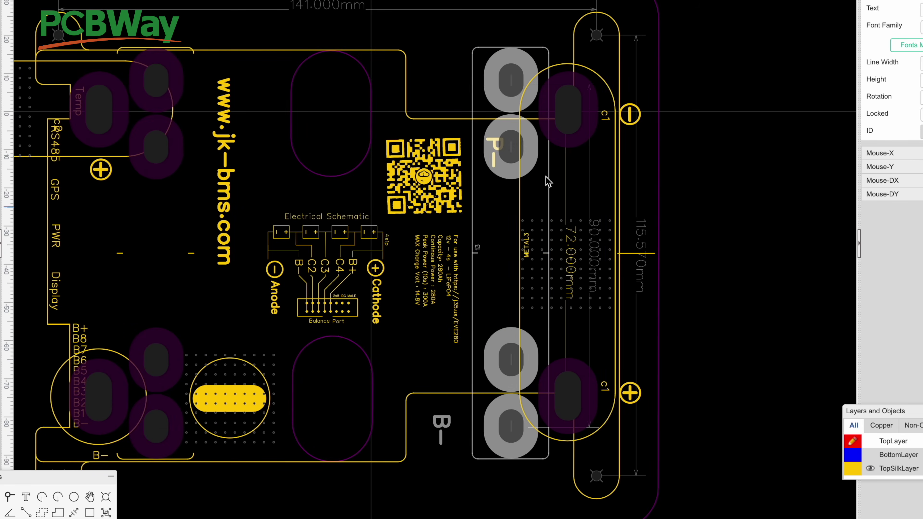
pyautogui.scroll(3, 490, 89)
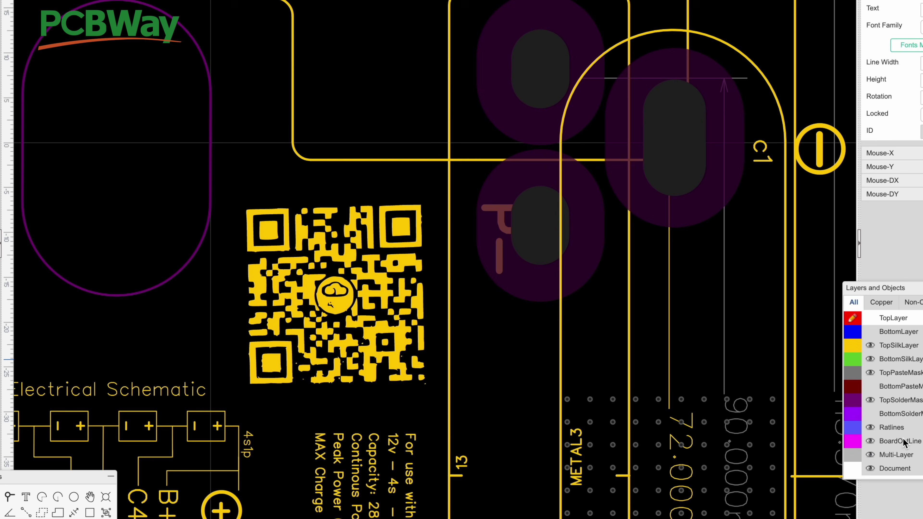
# Move the P- label up and left off its pad, hiding the top solder mask meanwhile.
pyautogui.click(869, 400)
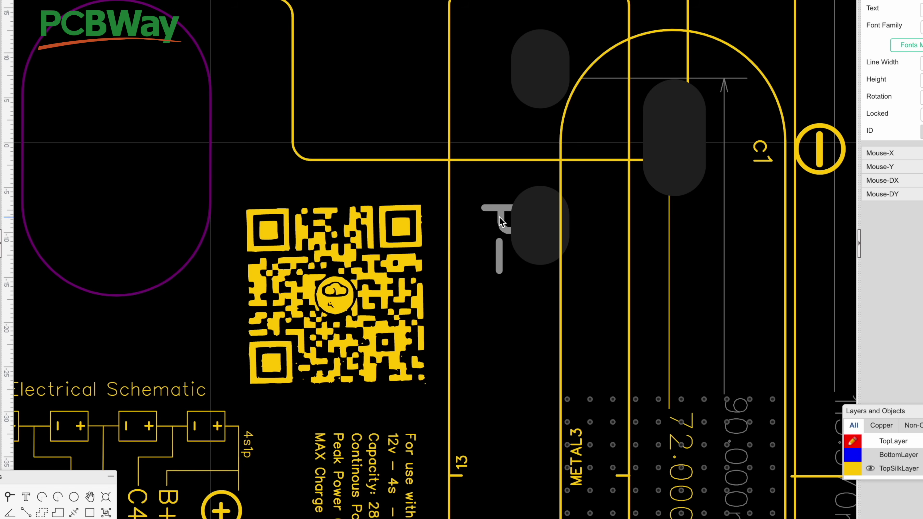
pyautogui.moveTo(501, 221); pyautogui.dragTo(368, 66)
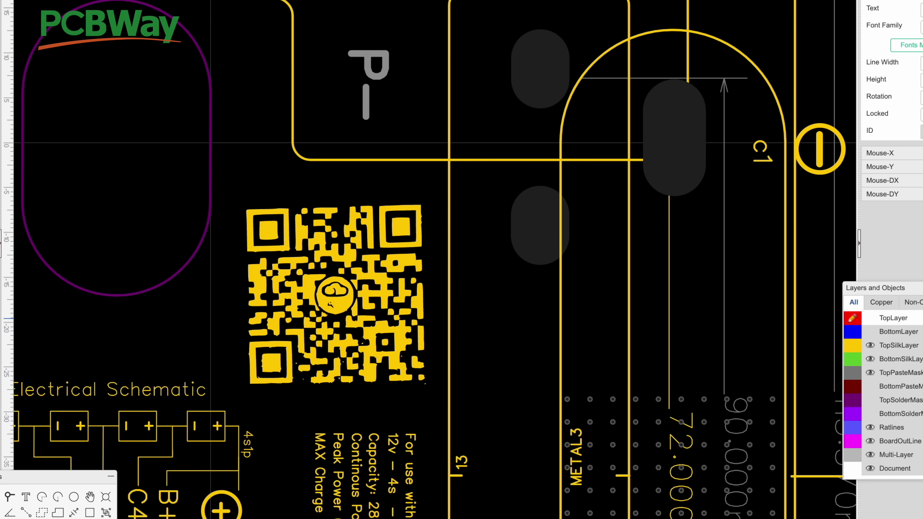
pyautogui.click(868, 400)
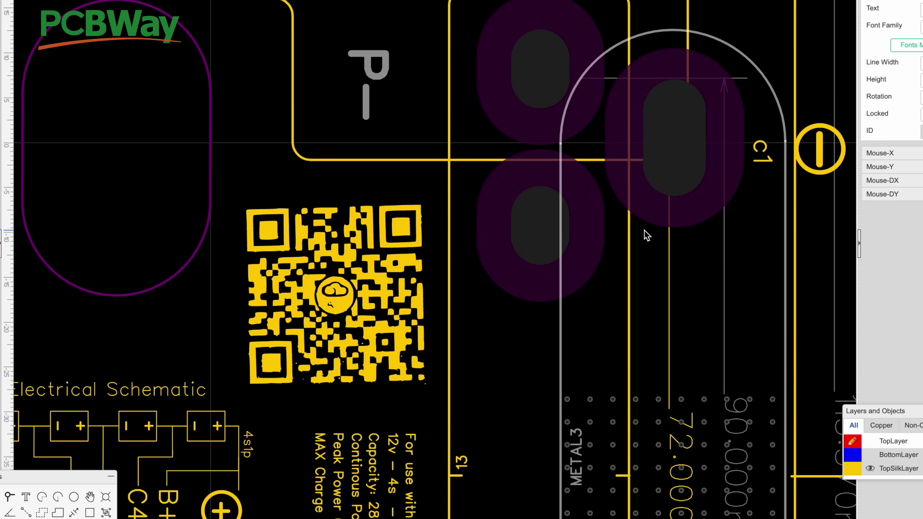
pyautogui.scroll(-4, 644, 230)
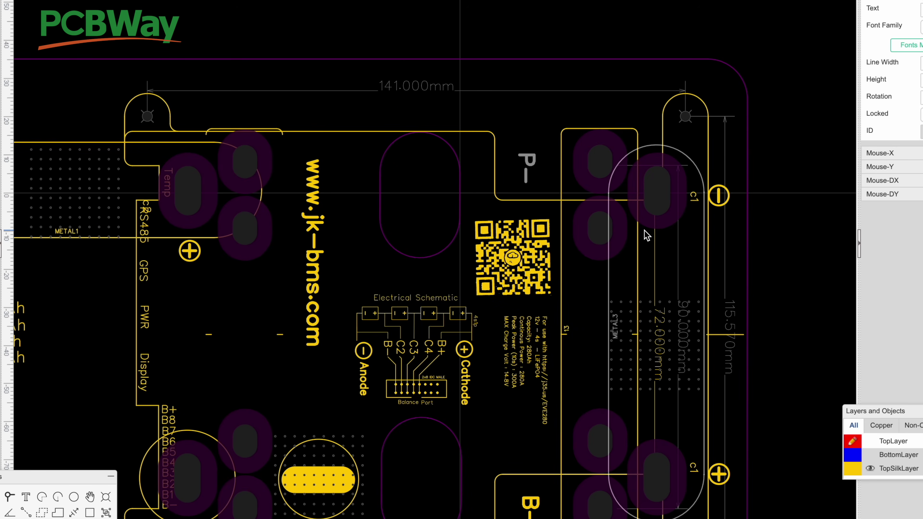
pyautogui.scroll(-2, 644, 230)
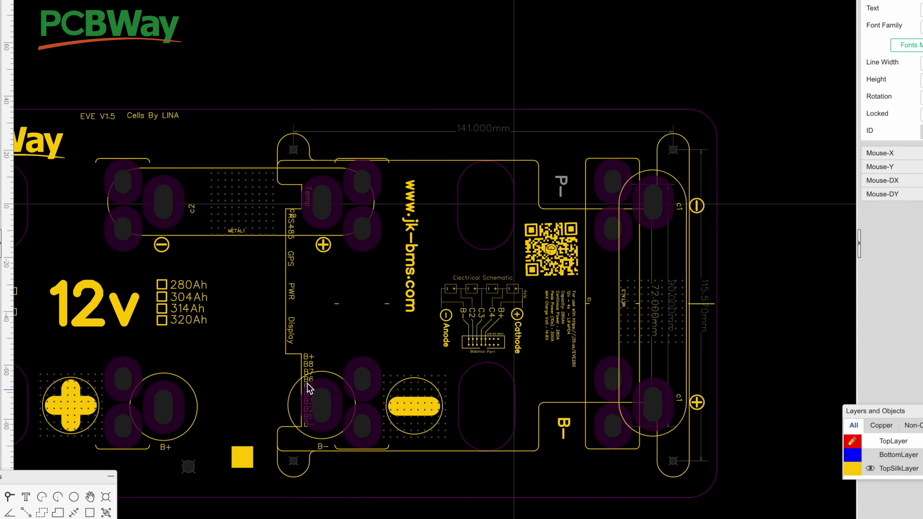
# With the top solder mask hidden, multi-select the B8 through B− balance labels.
pyautogui.scroll(2, 271, 424)
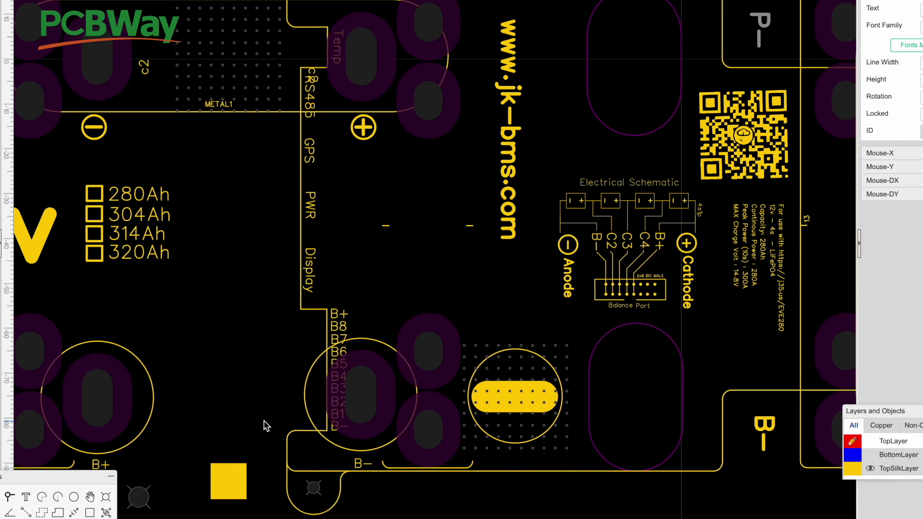
pyautogui.scroll(-2, 427, 271)
pyautogui.scroll(5, 364, 376)
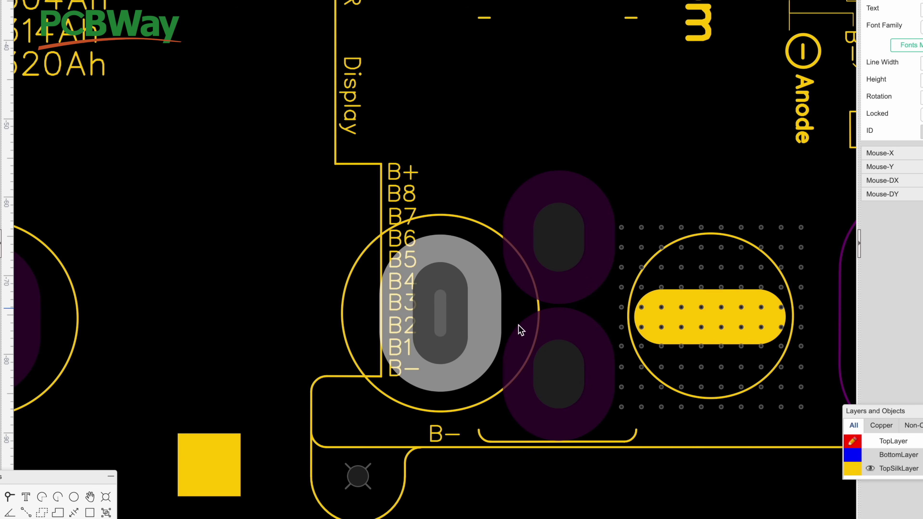
pyautogui.moveTo(912, 396)
pyautogui.click(870, 401)
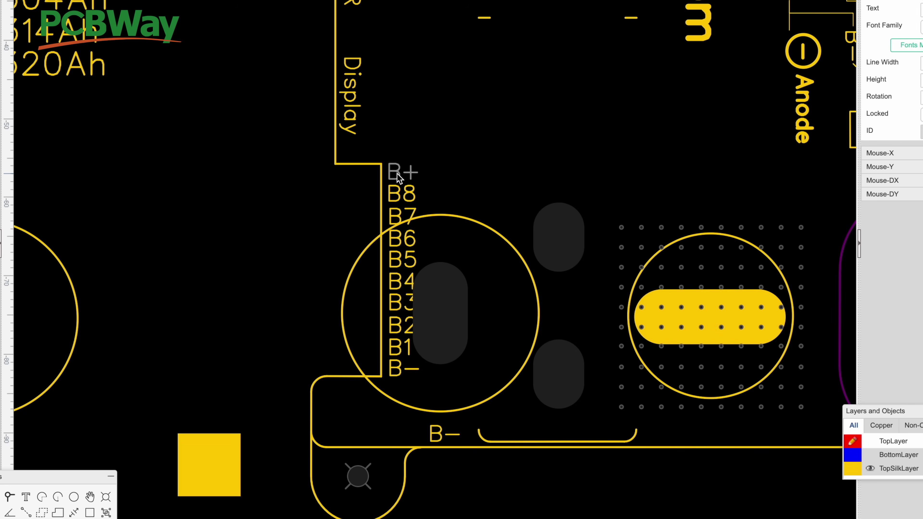
pyautogui.keyDown('shift'); pyautogui.click(400, 194); pyautogui.keyUp('shift')
pyautogui.keyDown('shift'); pyautogui.click(398, 217); pyautogui.keyUp('shift')
pyautogui.keyDown('shift'); pyautogui.click(397, 241); pyautogui.keyUp('shift')
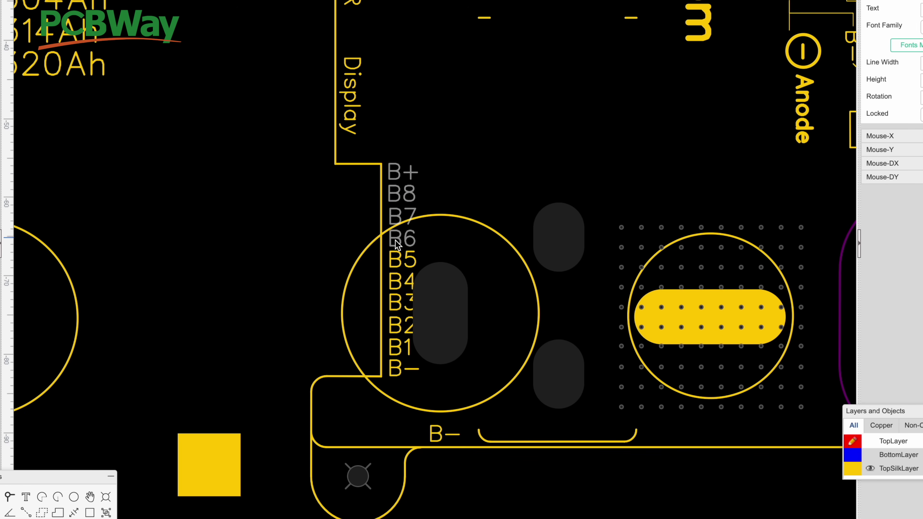
pyautogui.keyDown('shift'); pyautogui.click(396, 262); pyautogui.keyUp('shift')
pyautogui.keyDown('shift'); pyautogui.click(396, 278); pyautogui.keyUp('shift')
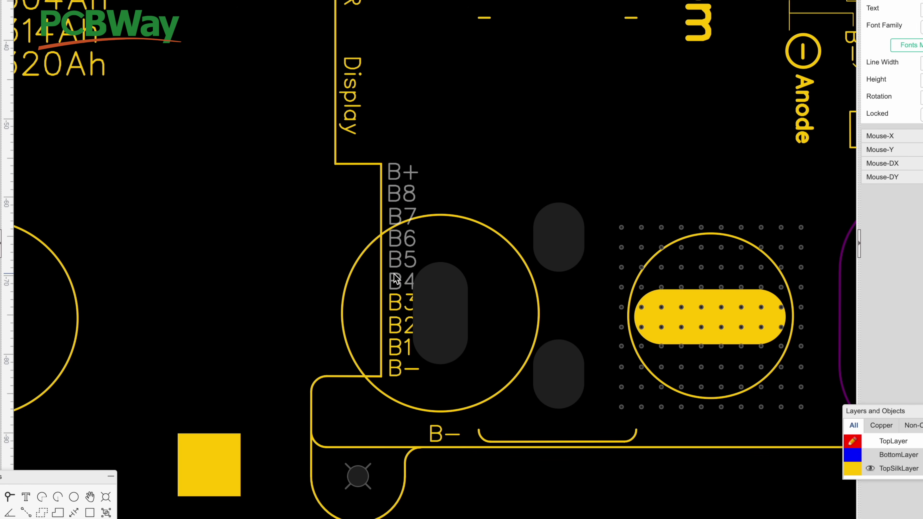
pyautogui.keyDown('shift'); pyautogui.click(397, 301); pyautogui.keyUp('shift')
pyautogui.keyDown('shift'); pyautogui.click(396, 326); pyautogui.keyUp('shift')
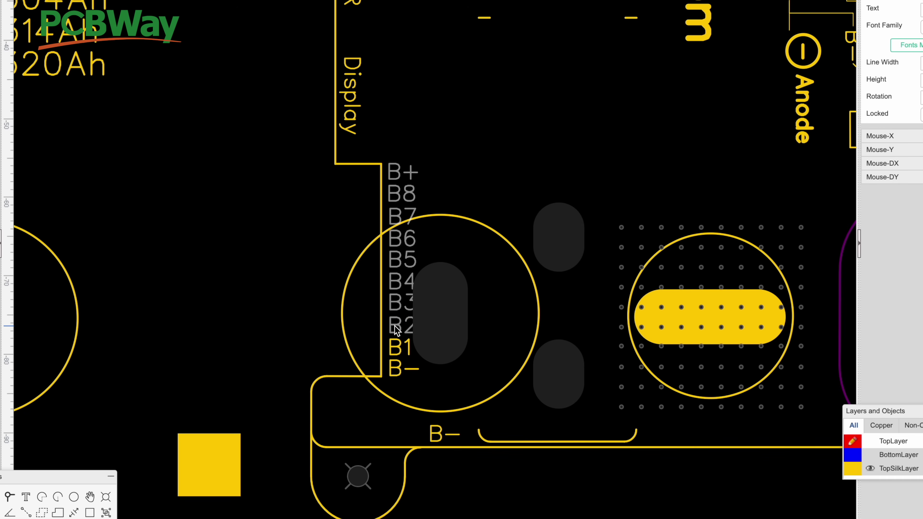
pyautogui.keyDown('shift'); pyautogui.click(396, 345); pyautogui.keyUp('shift')
pyautogui.keyDown('shift'); pyautogui.click(396, 368); pyautogui.keyUp('shift')
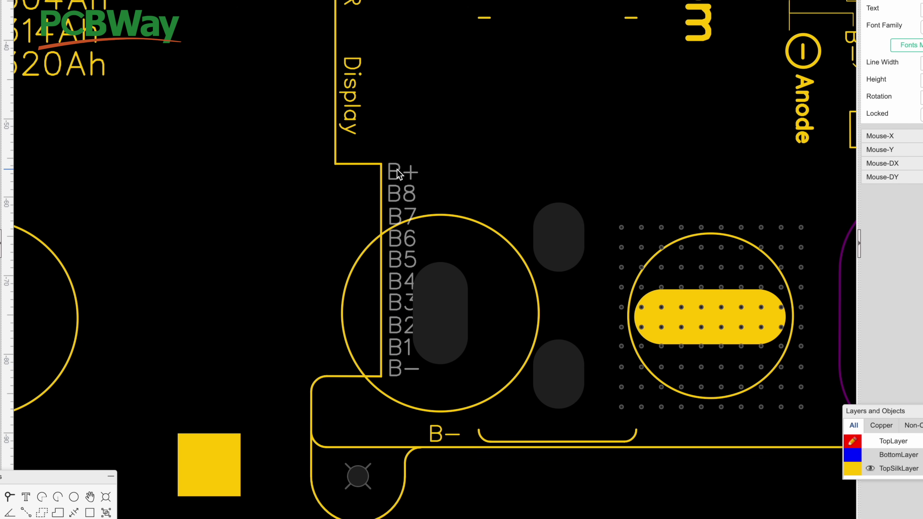
# Drag the B+ to B− labels left off the pad and show the top solder mask again.
pyautogui.moveTo(398, 174); pyautogui.dragTo(314, 171)
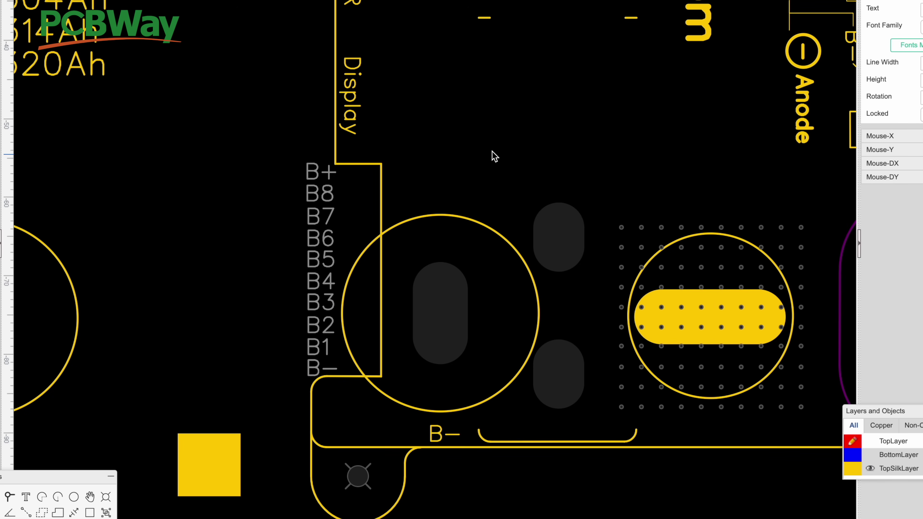
pyautogui.scroll(-2, 494, 149)
pyautogui.moveTo(879, 409)
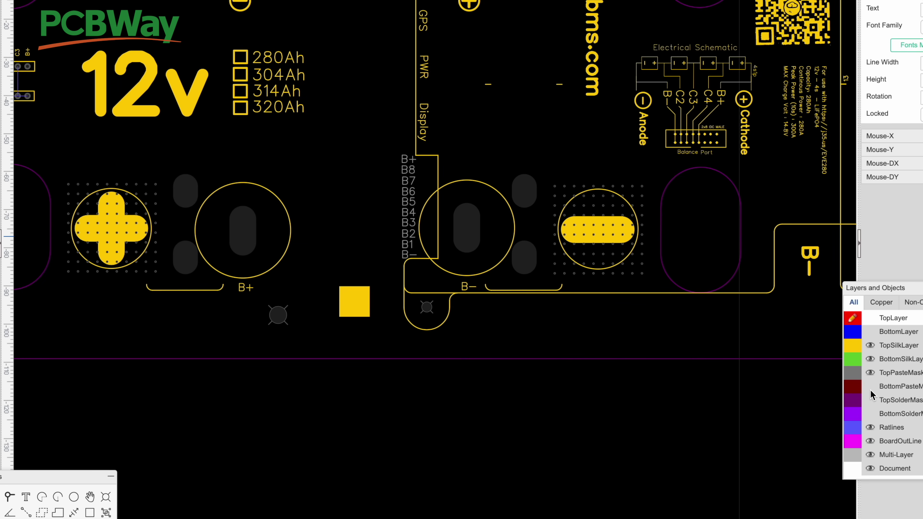
pyautogui.click(867, 401)
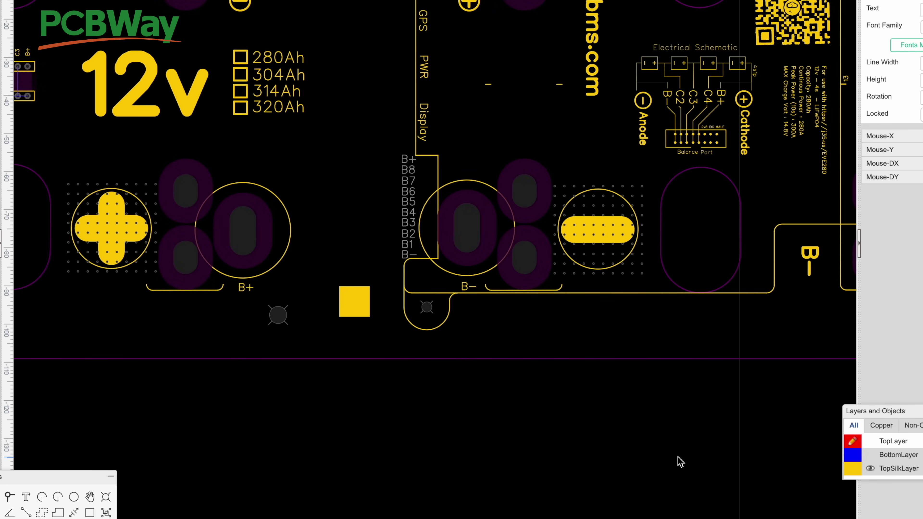
# With the top solder mask hidden, shift the Temp label left.
pyautogui.scroll(-2, 680, 462)
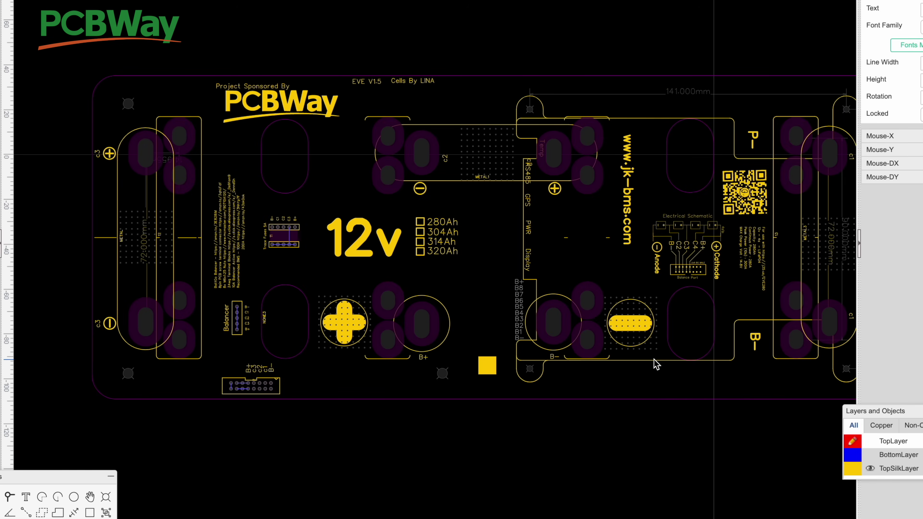
pyautogui.scroll(4, 544, 142)
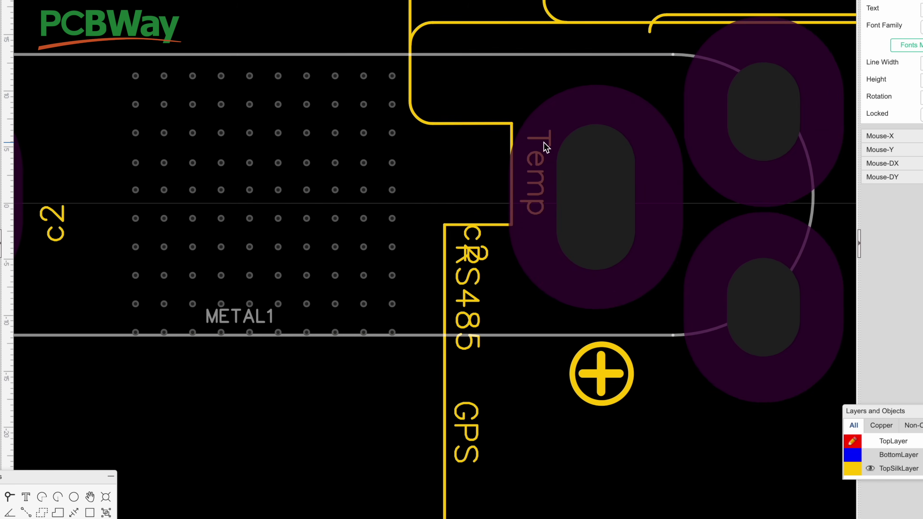
pyautogui.moveTo(881, 469)
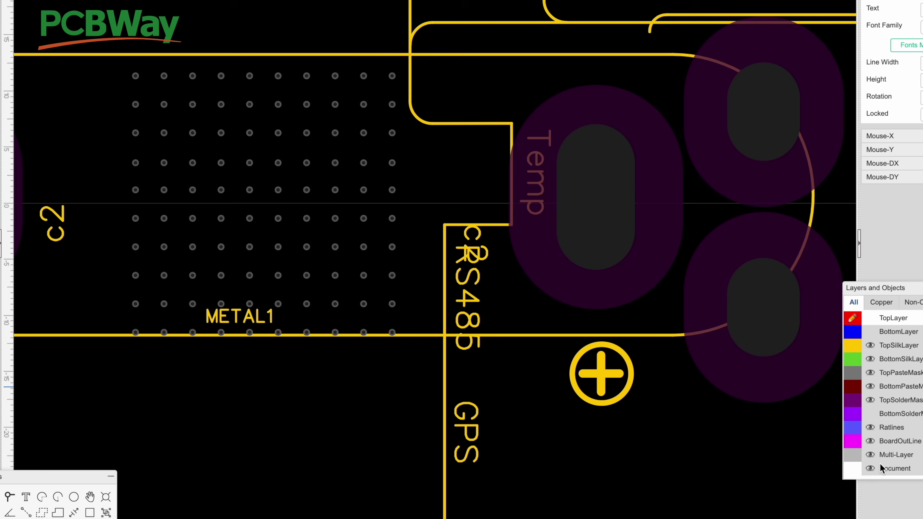
pyautogui.click(871, 400)
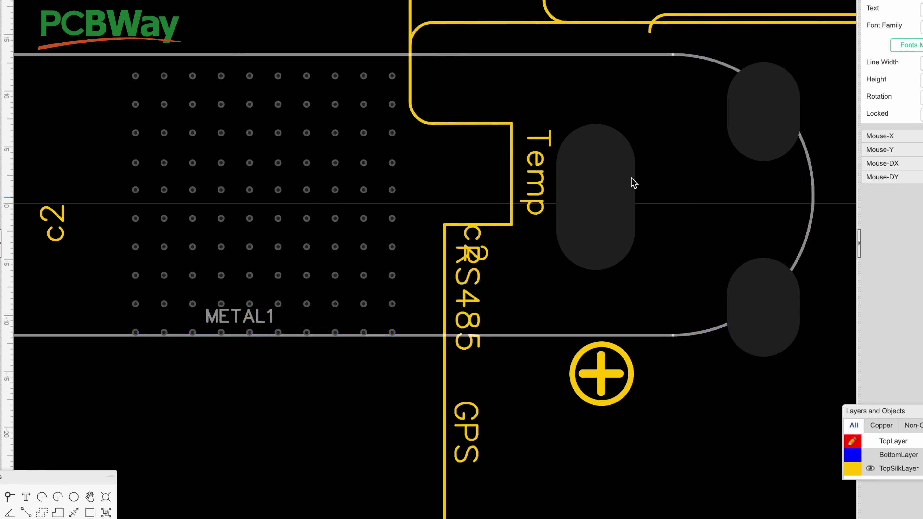
pyautogui.moveTo(539, 177); pyautogui.dragTo(440, 173)
pyautogui.moveTo(440, 174); pyautogui.dragTo(439, 174)
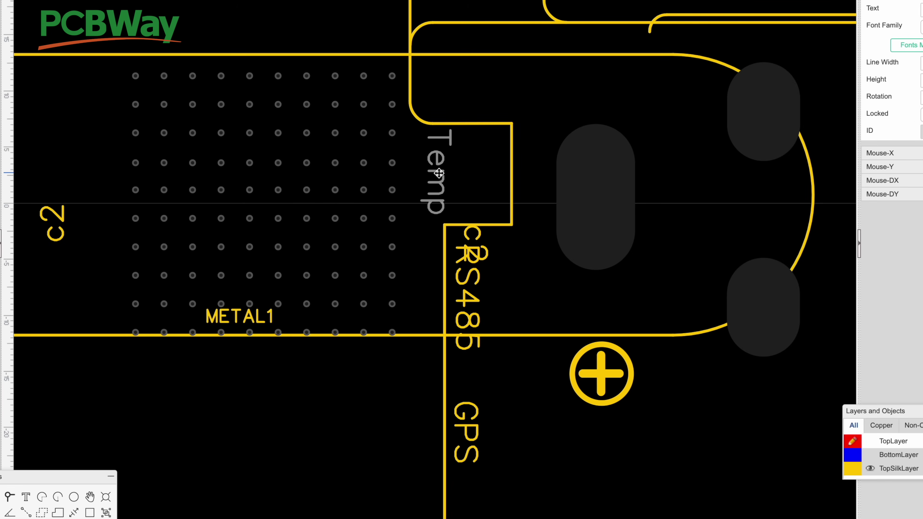
# Drag the c2 label off the RS485 text toward the right-hand pads.
pyautogui.click(515, 320)
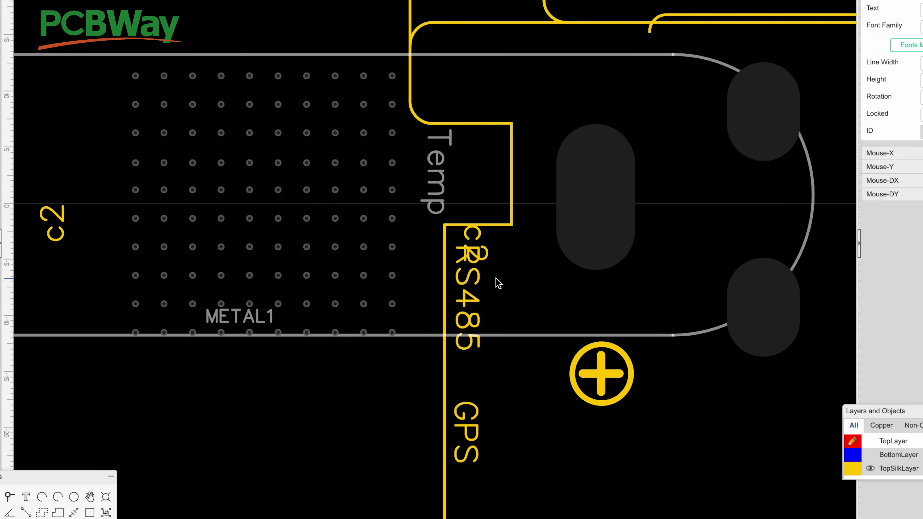
pyautogui.scroll(3, 510, 289)
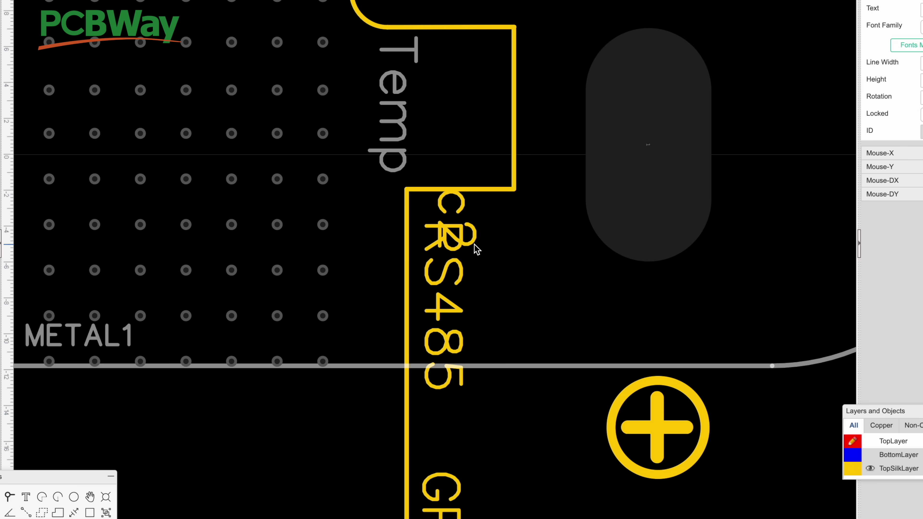
pyautogui.click(472, 248)
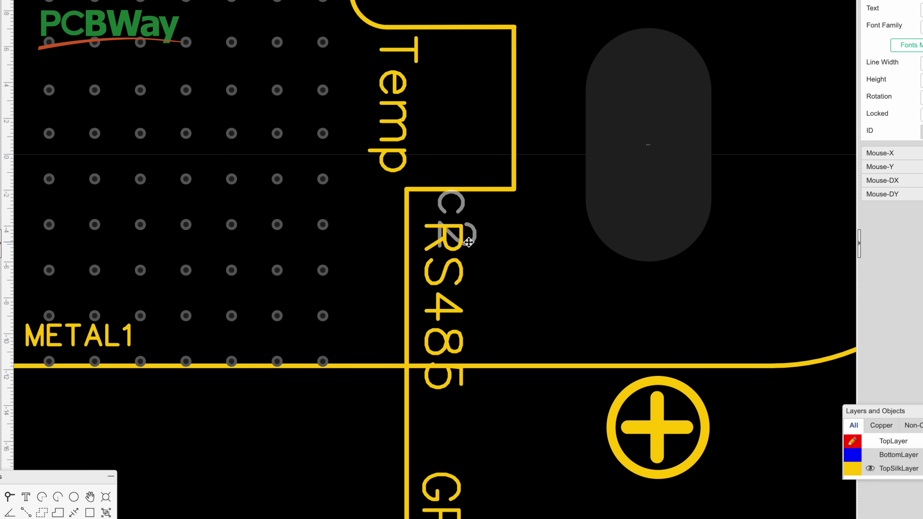
pyautogui.moveTo(472, 247); pyautogui.dragTo(589, 336)
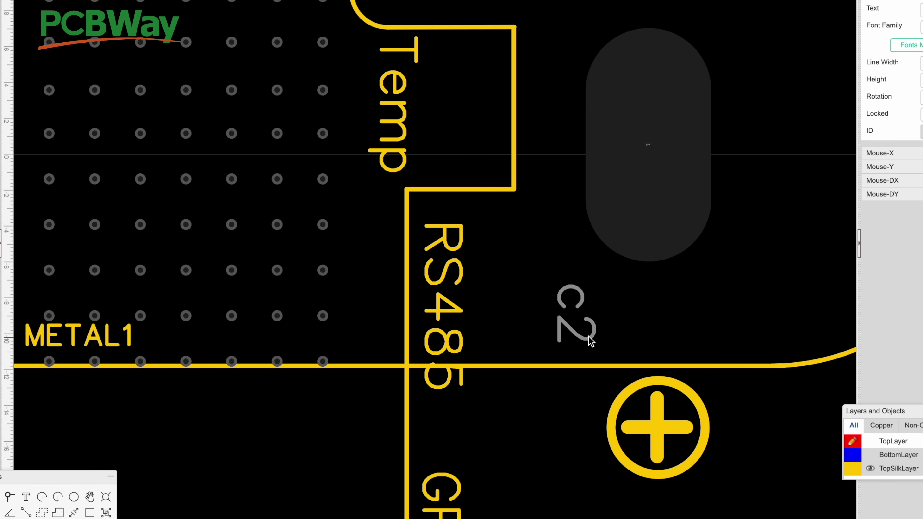
pyautogui.scroll(-3, 588, 337)
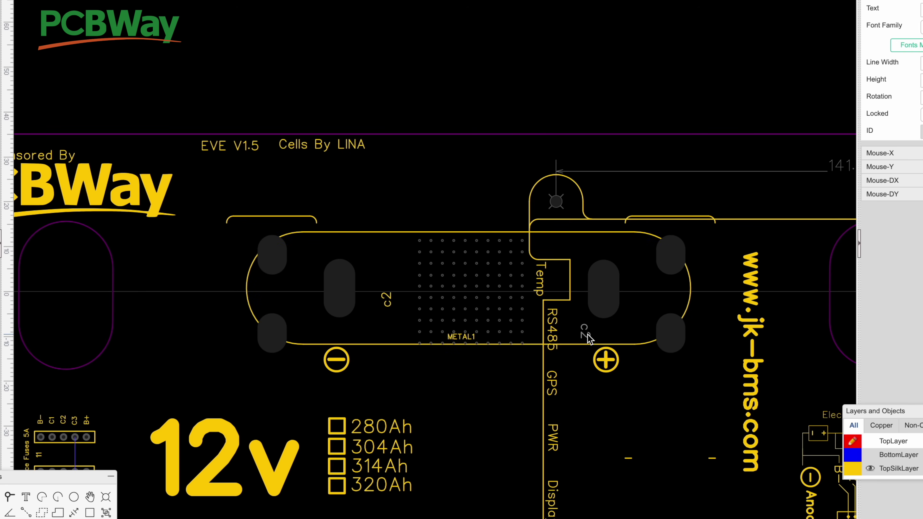
pyautogui.moveTo(589, 334); pyautogui.dragTo(647, 292)
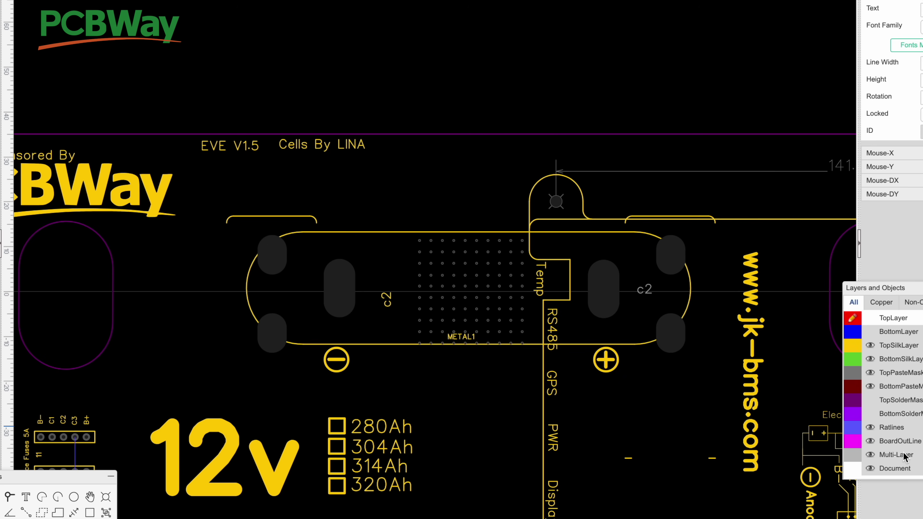
# Show the top solder mask again and fine-tune the c2 label to line up with the pads.
pyautogui.click(870, 399)
pyautogui.scroll(4, 673, 295)
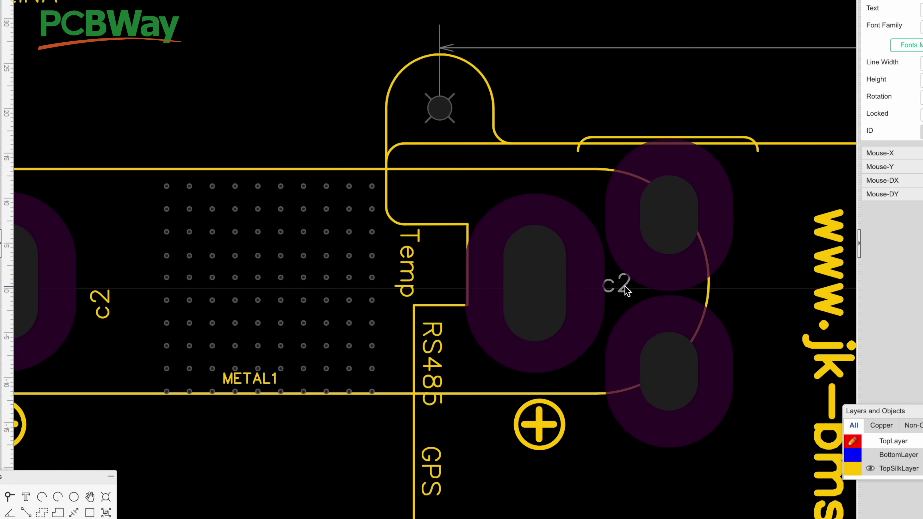
pyautogui.moveTo(622, 288); pyautogui.dragTo(630, 297)
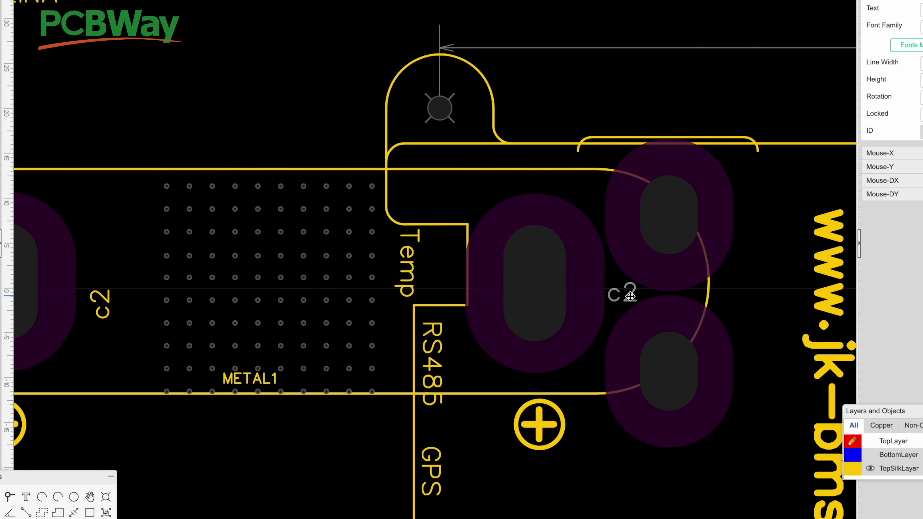
pyautogui.scroll(-5, 648, 308)
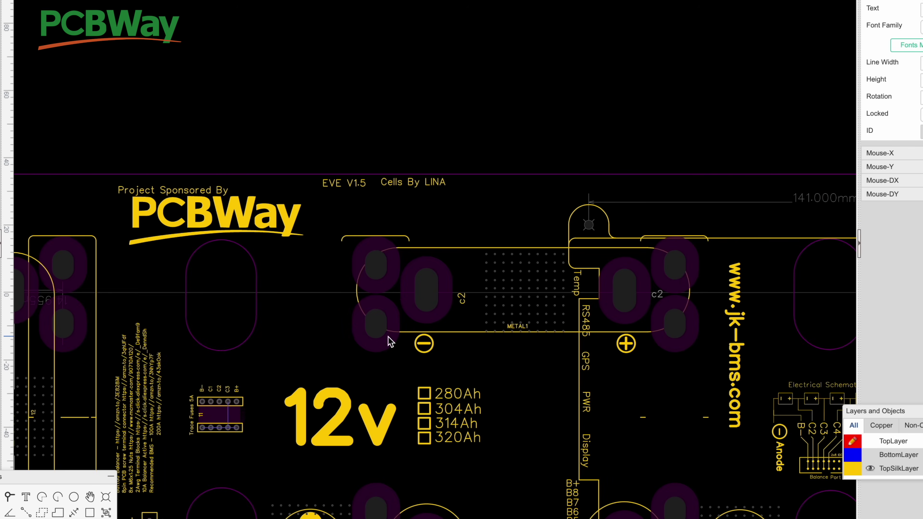
pyautogui.scroll(5, 392, 341)
pyautogui.moveTo(521, 283); pyautogui.dragTo(521, 269)
pyautogui.scroll(-3, 519, 271)
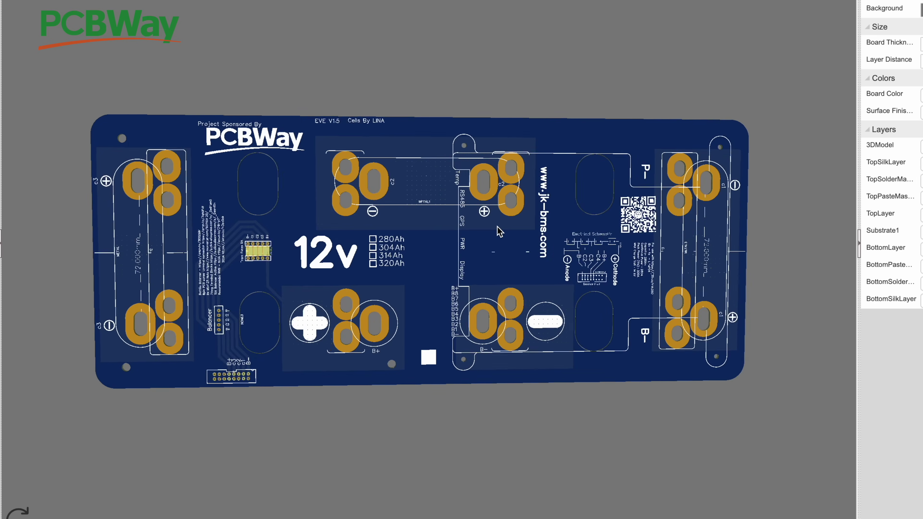
pyautogui.moveTo(500, 231); pyautogui.dragTo(502, 233)
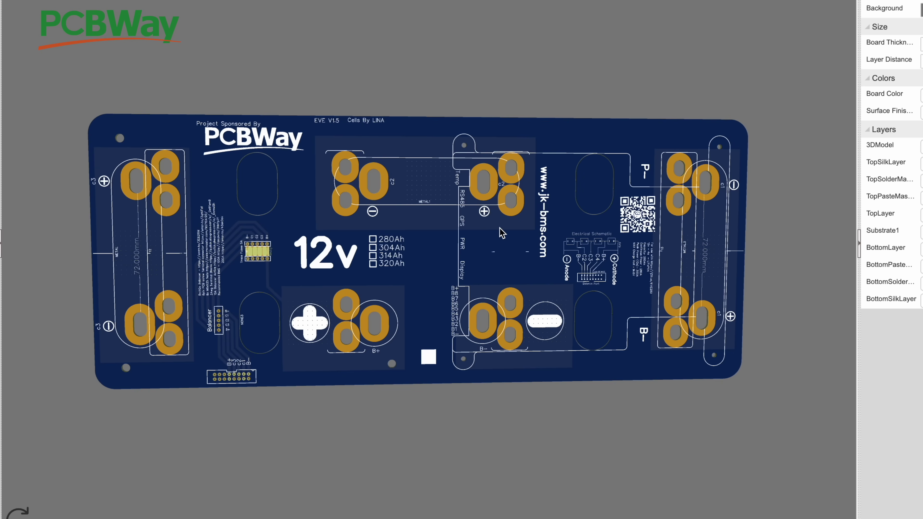
pyautogui.moveTo(459, 111)
pyautogui.mouseDown()
pyautogui.moveTo(319, 99)
pyautogui.moveTo(384, 118)
pyautogui.moveTo(363, 90)
pyautogui.moveTo(390, 98)
pyautogui.moveTo(418, 72)
pyautogui.moveTo(412, 107)
pyautogui.moveTo(458, 145)
pyautogui.moveTo(450, 125)
pyautogui.mouseUp()
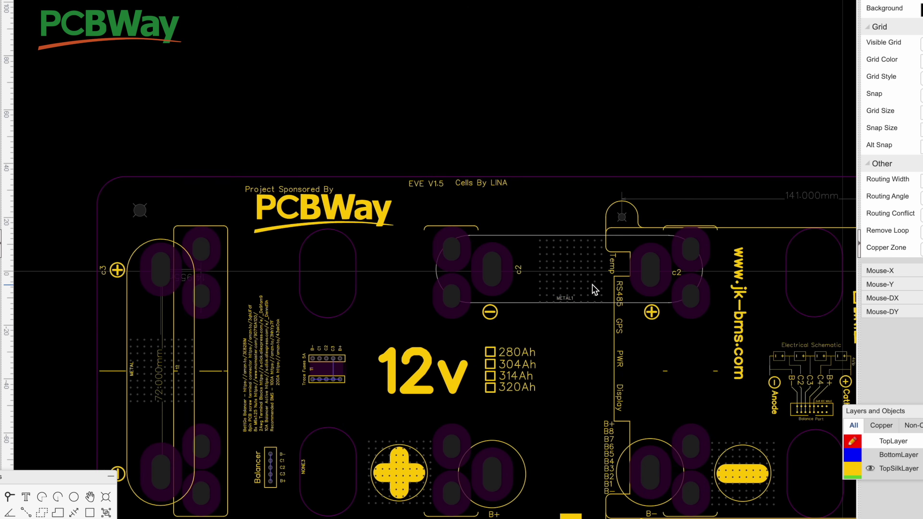
pyautogui.scroll(2, 714, 320)
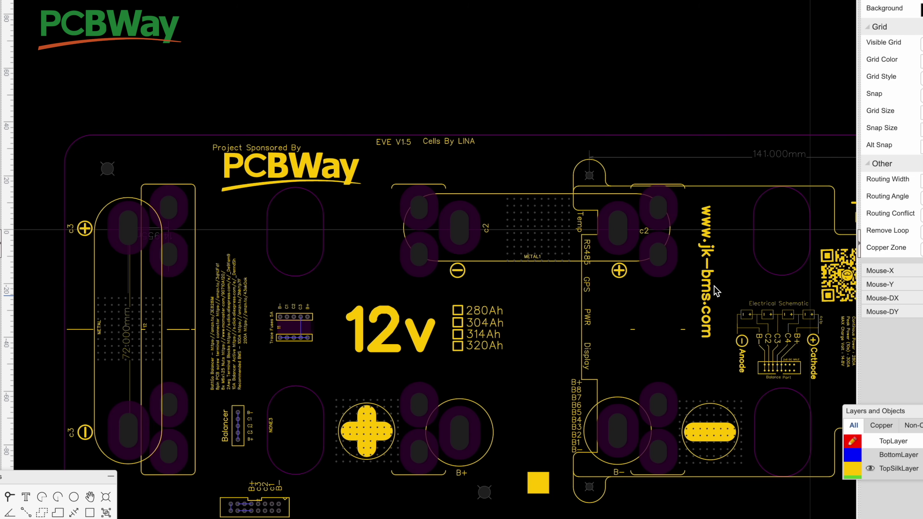
pyautogui.click(714, 329)
pyautogui.moveTo(715, 328); pyautogui.dragTo(715, 323)
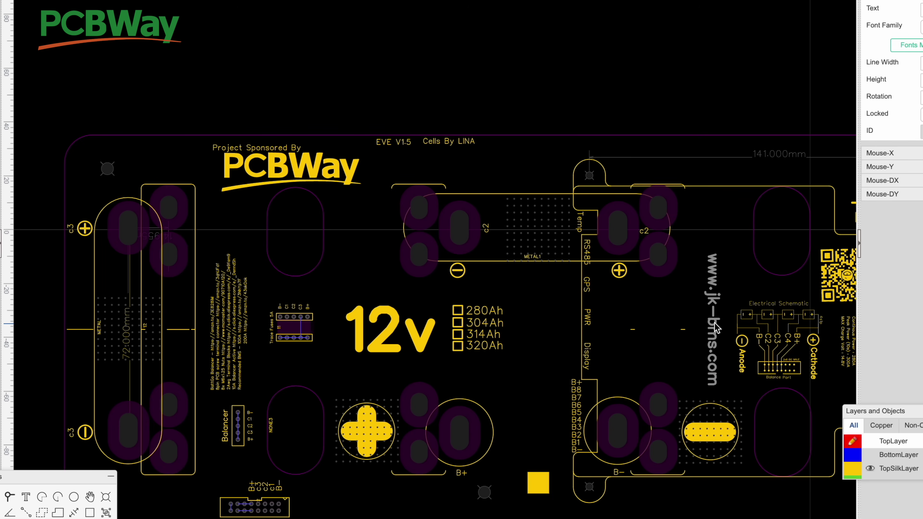
pyautogui.scroll(-2, 774, 355)
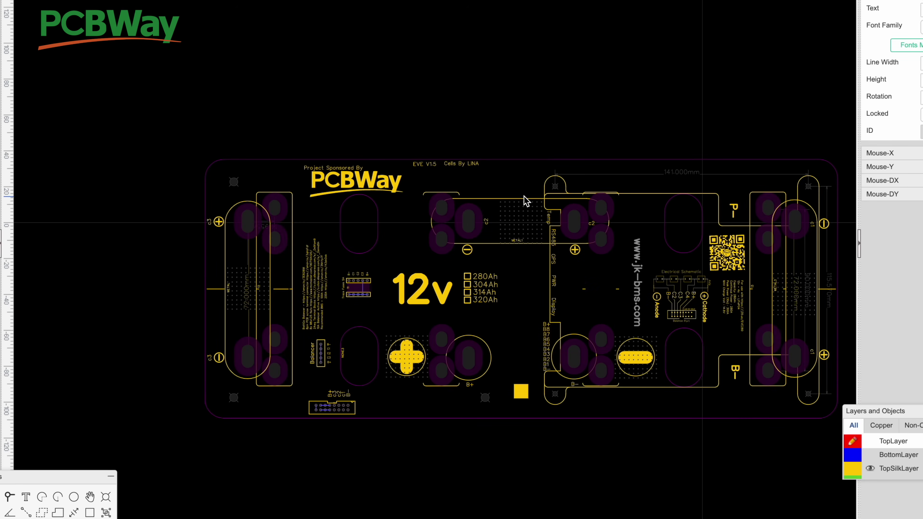
pyautogui.scroll(2, 480, 176)
pyautogui.scroll(-3, 407, 185)
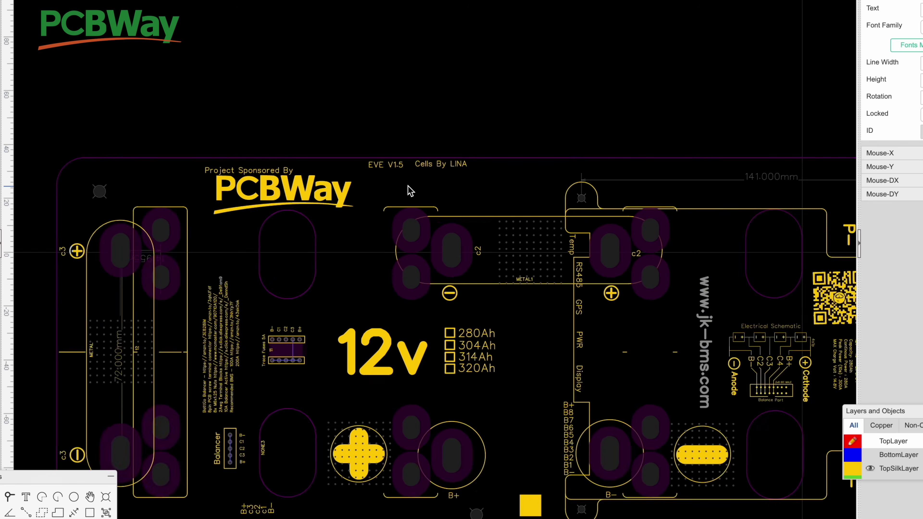
pyautogui.scroll(5, 393, 168)
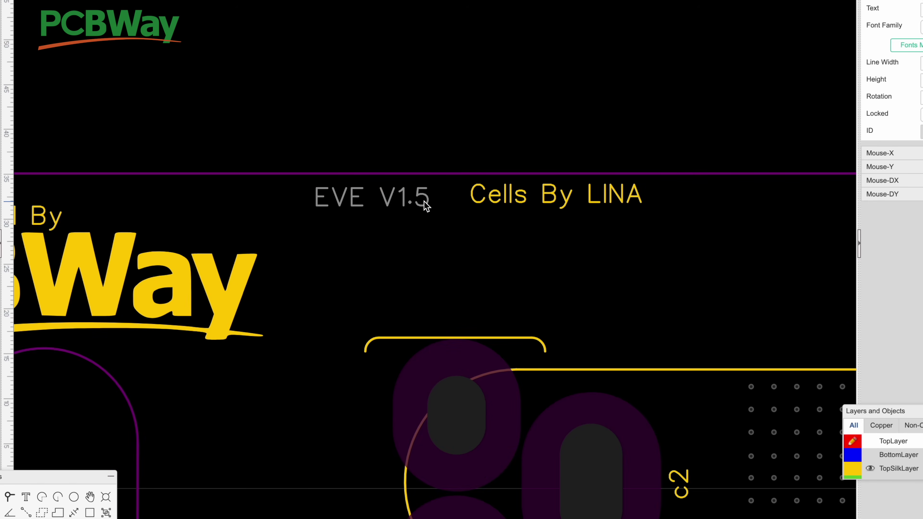
# Edit the version text from EVE V1.5 to EVE V1.6.
pyautogui.doubleClick(426, 205)
pyautogui.click(451, 204)
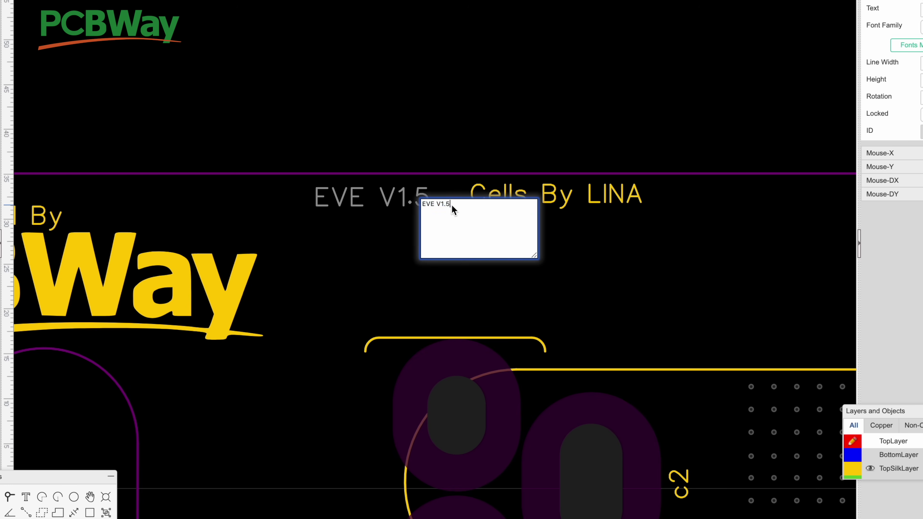
pyautogui.press('BackSpace')
pyautogui.write('6')
pyautogui.click(411, 139)
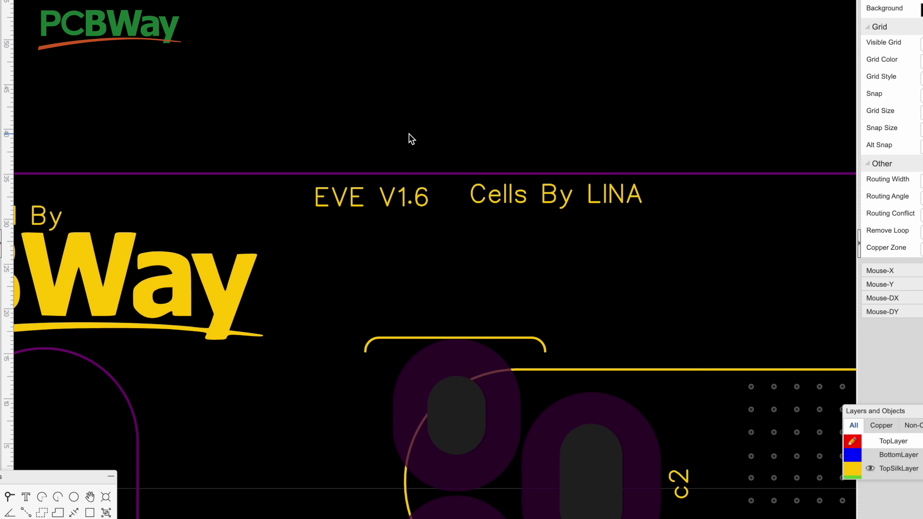
pyautogui.scroll(-10, 411, 138)
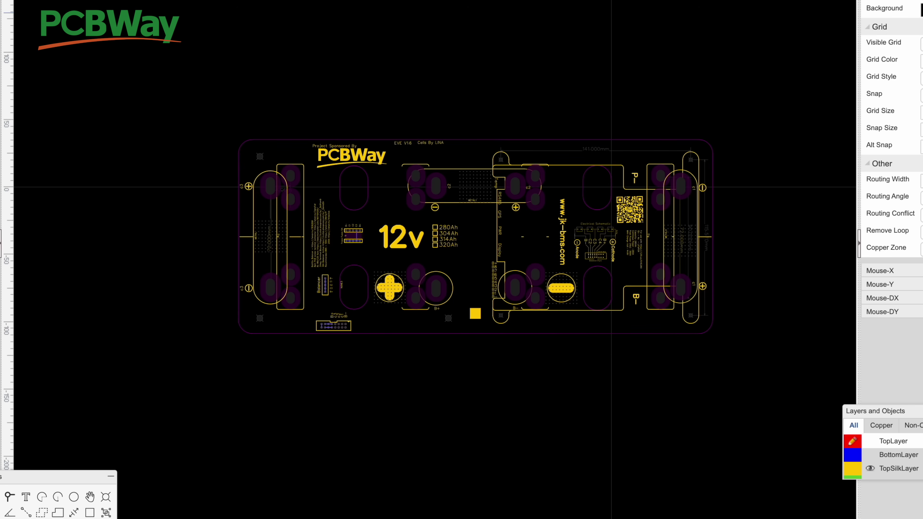
# Open Save As and edit the title's version suffix toward LF280K 4s SLIM v1.6.
pyautogui.click(116, 0)
pyautogui.moveTo(63, 0)
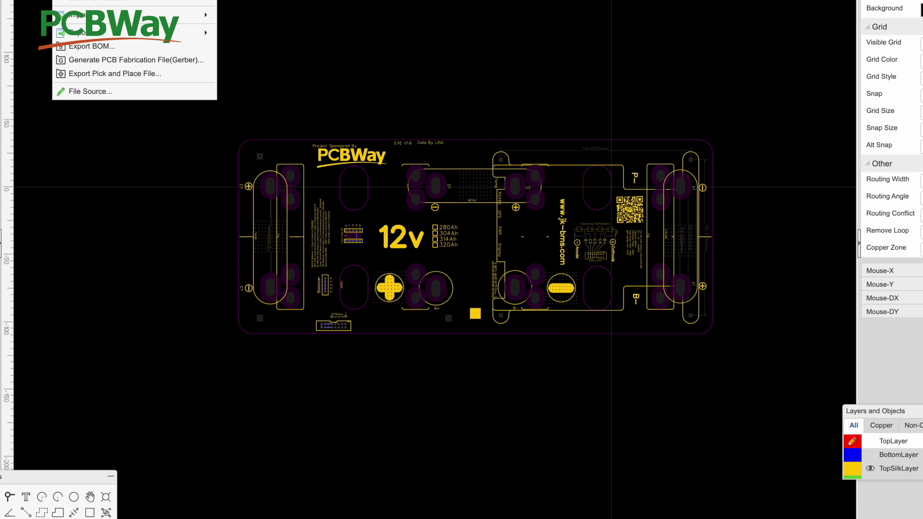
pyautogui.click(91, 0)
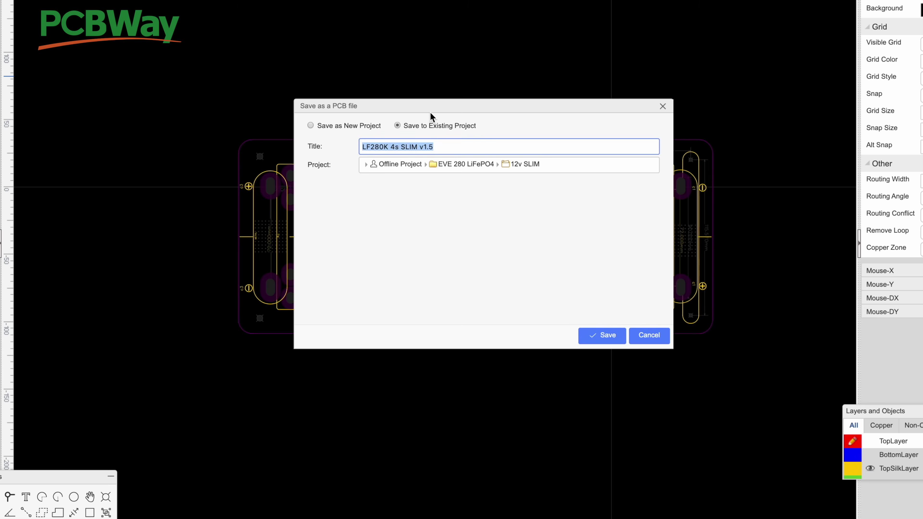
pyautogui.click(438, 147)
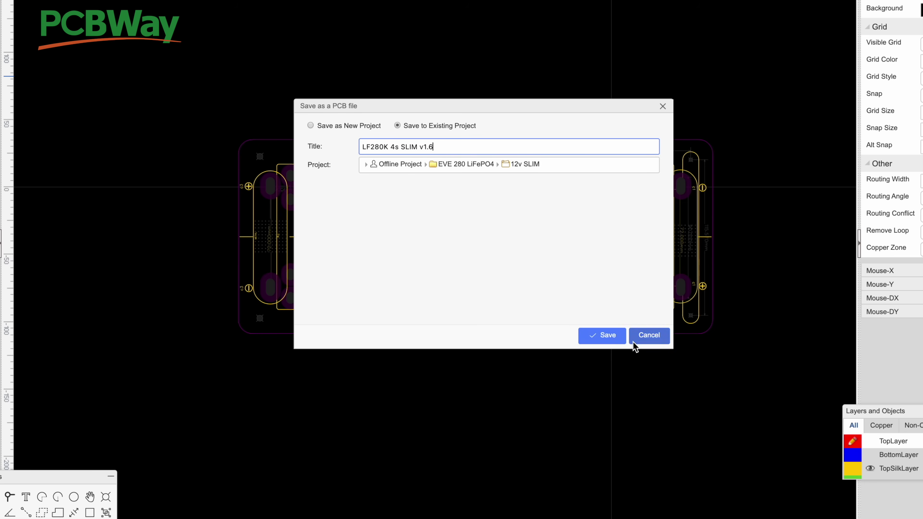
# Save the board as the PCB file LF280K 4s SLIM v1.6.
pyautogui.click(612, 336)
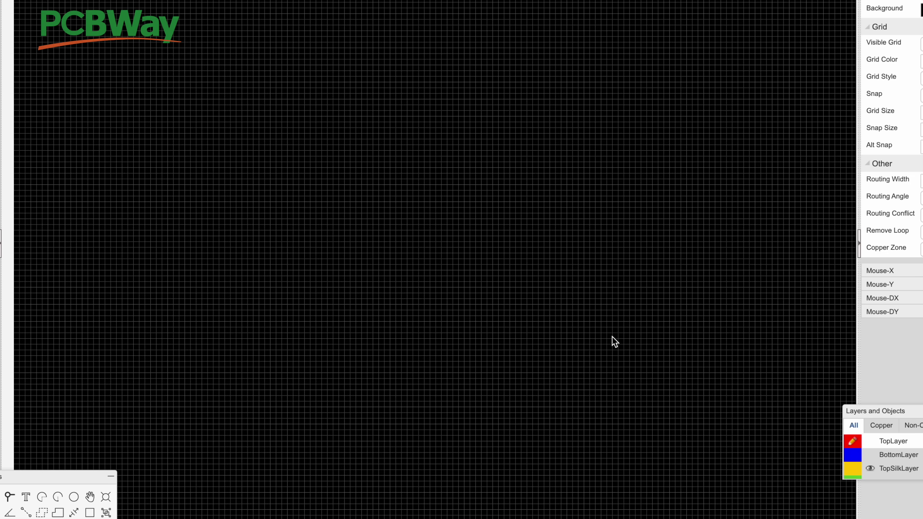